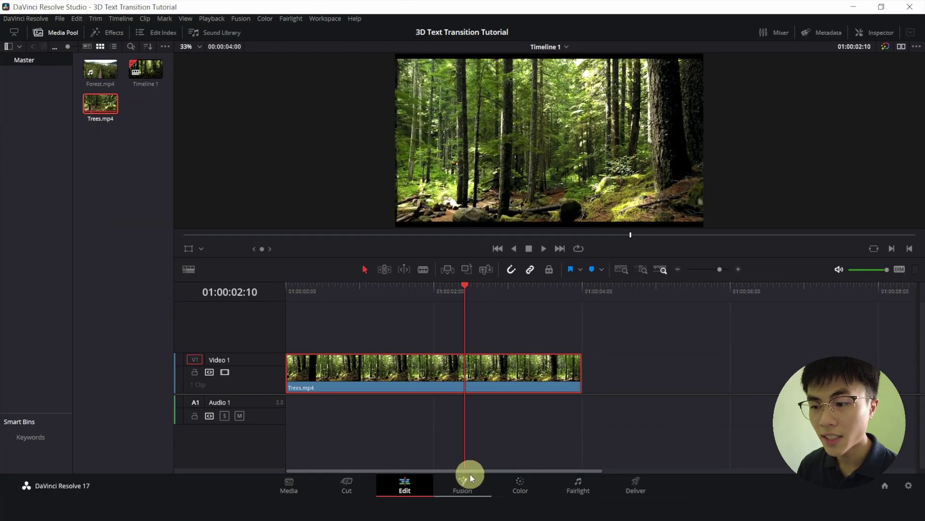
Switch the Trees clip to Fusion and add a Text3D node to the graph.
left_click(467, 484)
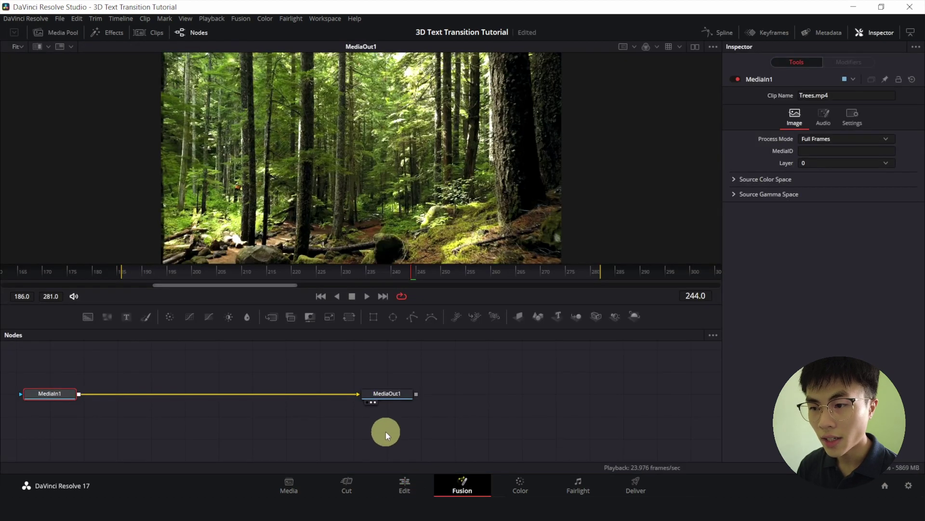
left_click_drag(297, 429, 384, 426)
key("ctrl+space")
type("rays")
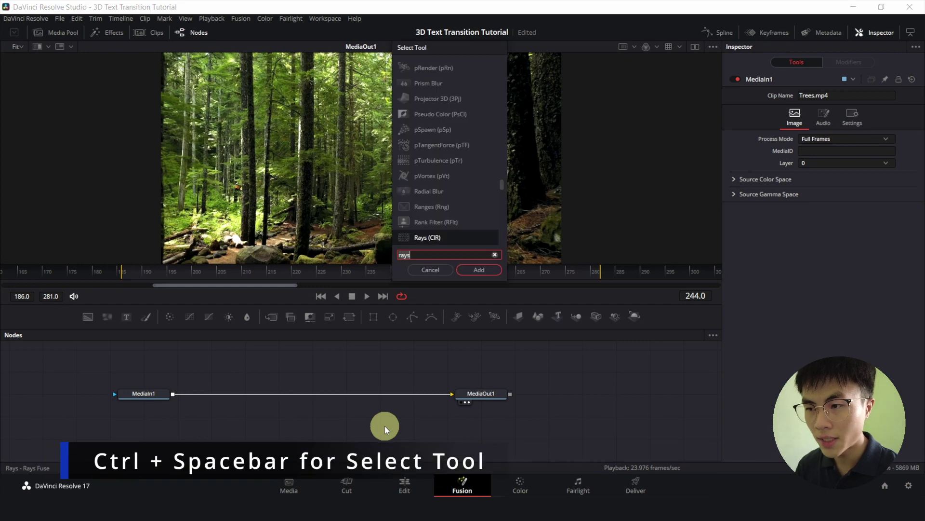
key("BackSpace")
key("BackSpace")
key("BackSpace")
key("BackSpace")
type("text")
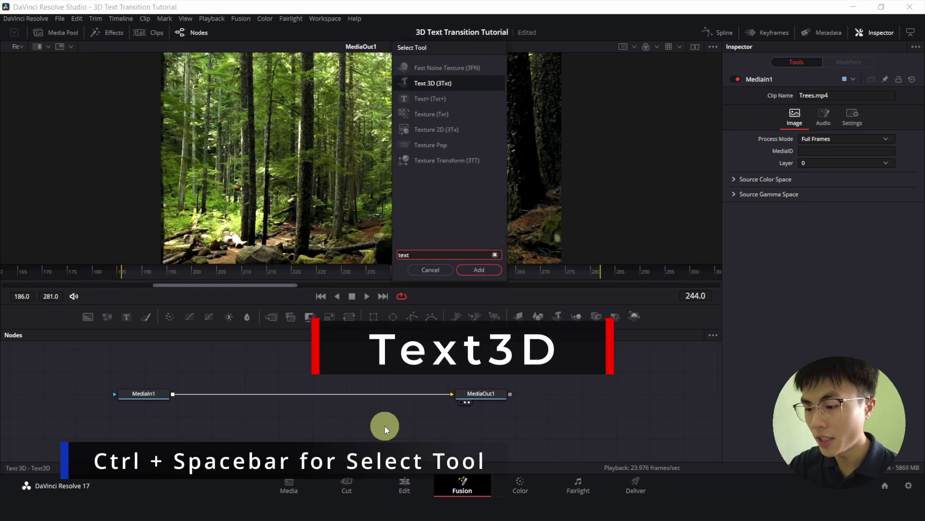
key("Return")
left_click(390, 438)
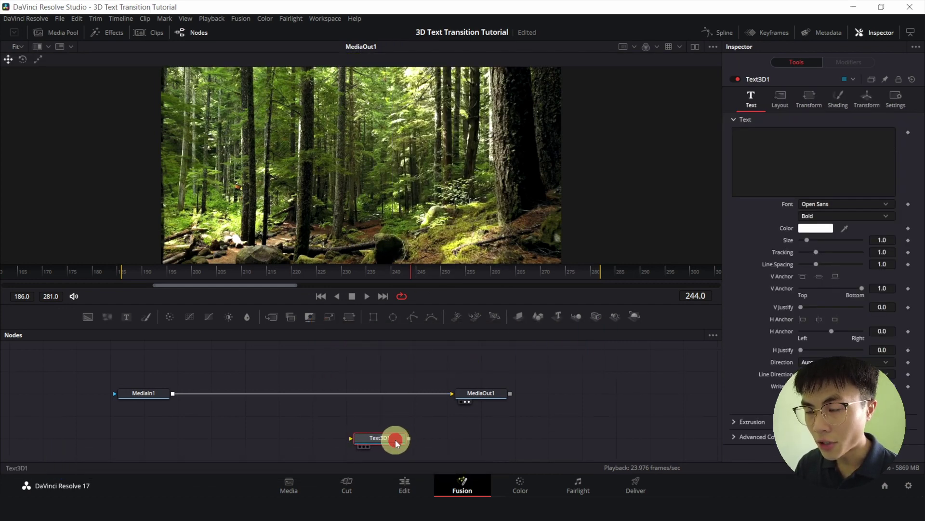
View Text3D1, enter 'Forest' as its text, and recentre it in the 3D viewer.
key("1")
left_click(794, 145)
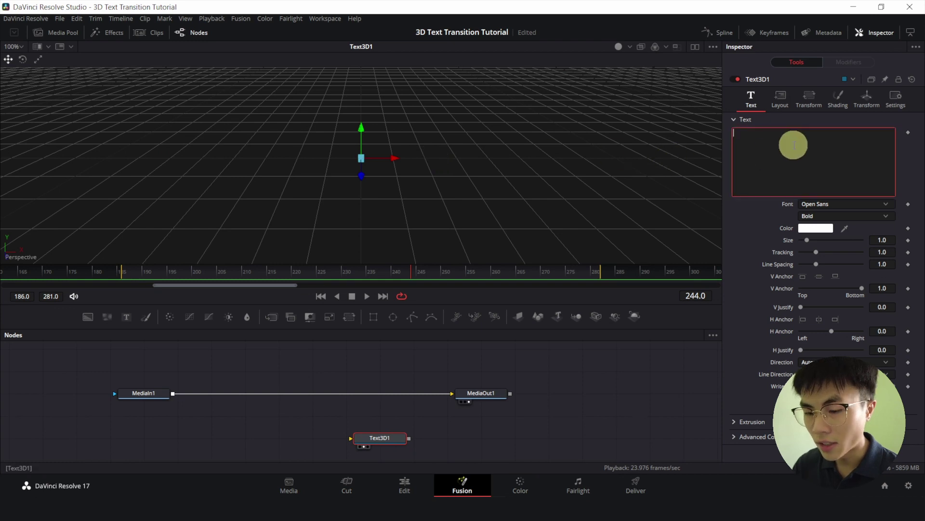
type("Forest")
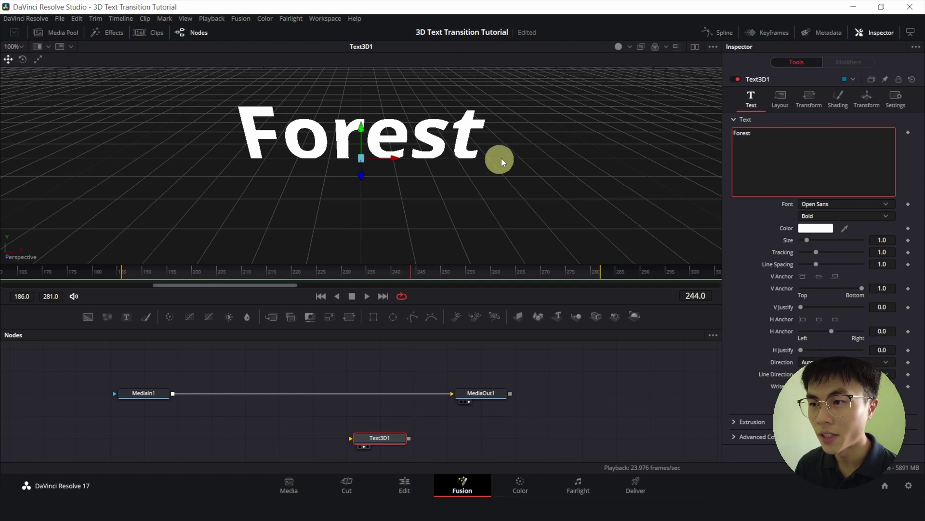
scroll(455, 163, "down", 3)
scroll(455, 163, "up", 3)
scroll(455, 164, "up", 2)
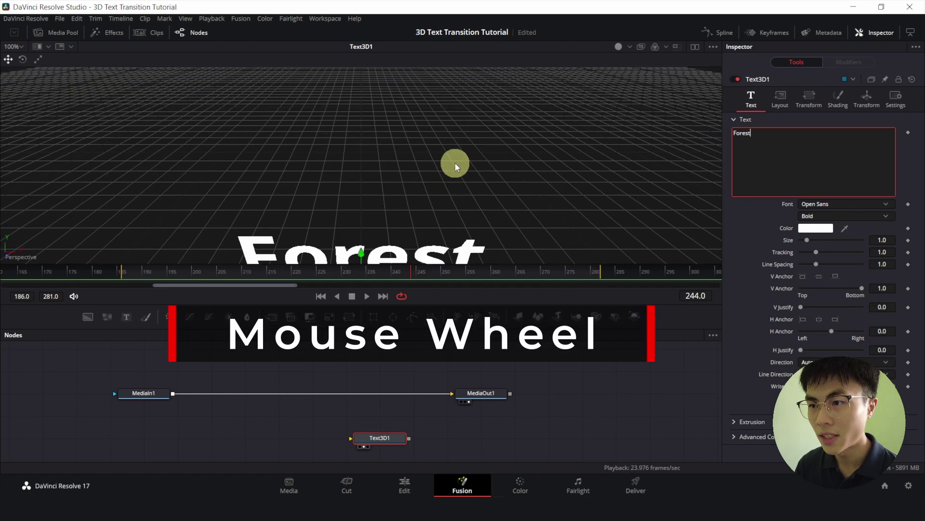
scroll(456, 164, "down", 3)
scroll(456, 163, "up", 2)
scroll(455, 163, "down", 3)
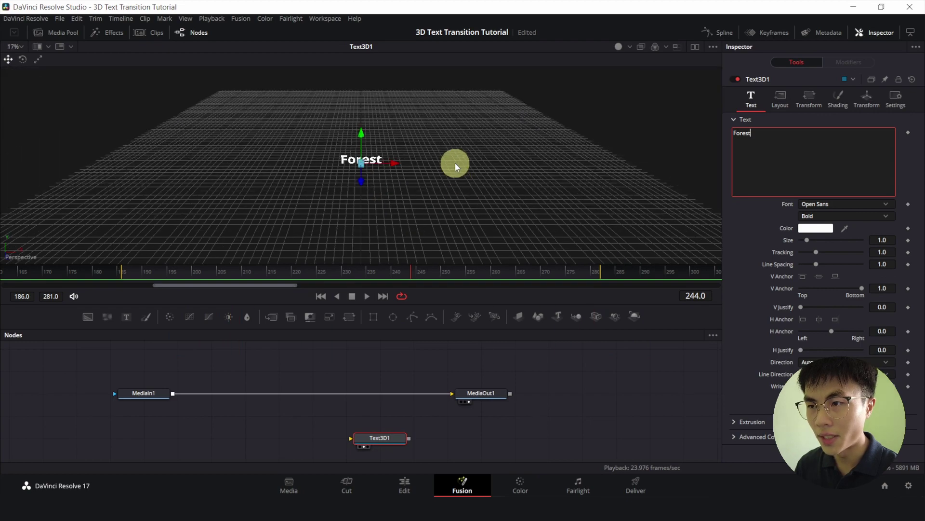
scroll(455, 163, "up", 3)
scroll(455, 163, "down", 3)
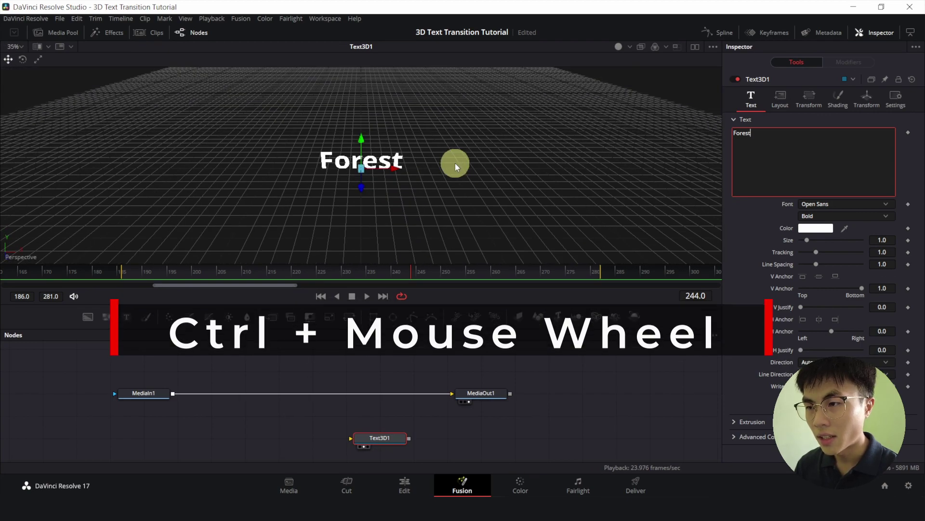
left_click_drag(455, 163, 333, 91)
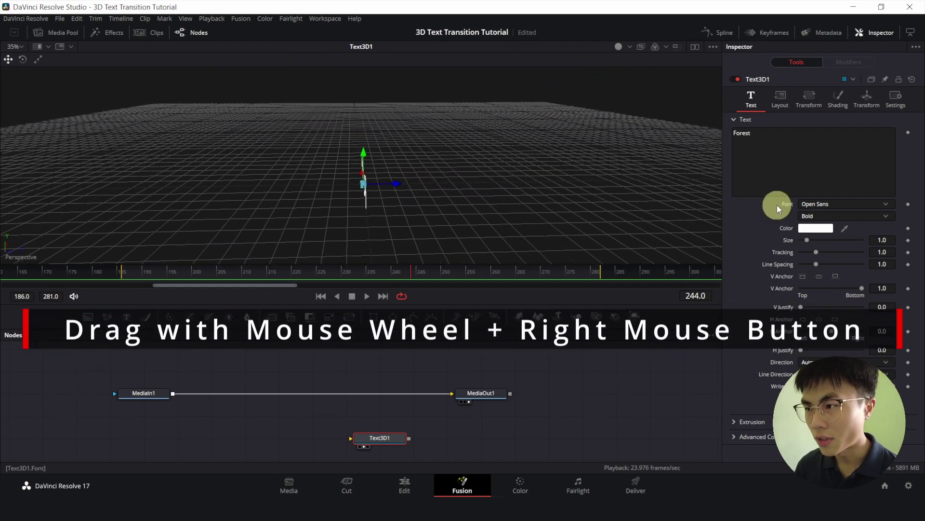
Set the Forest text colour to pure red (#ff0000).
left_click(800, 227)
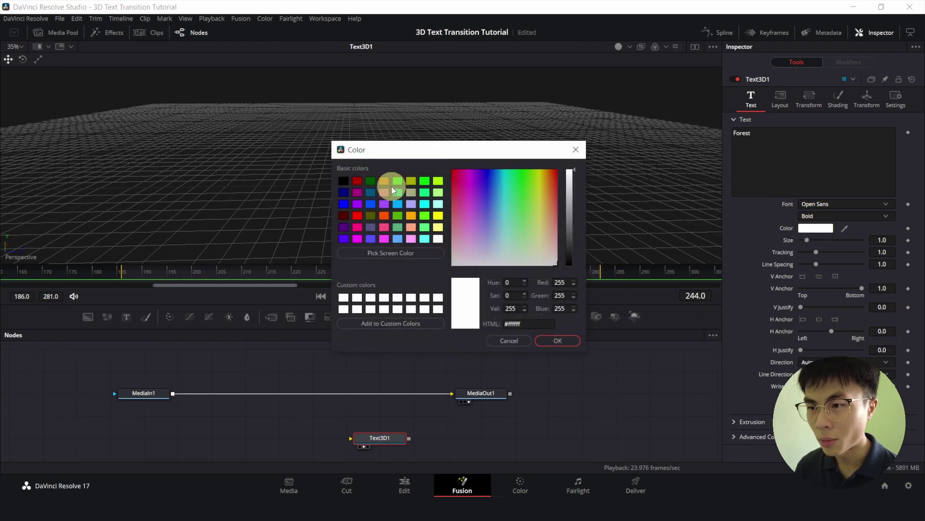
left_click(357, 215)
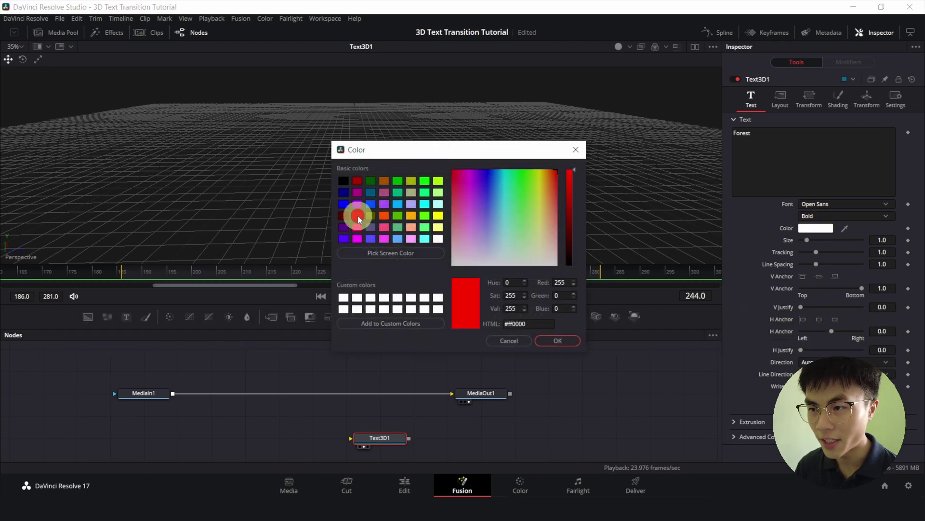
left_click(559, 339)
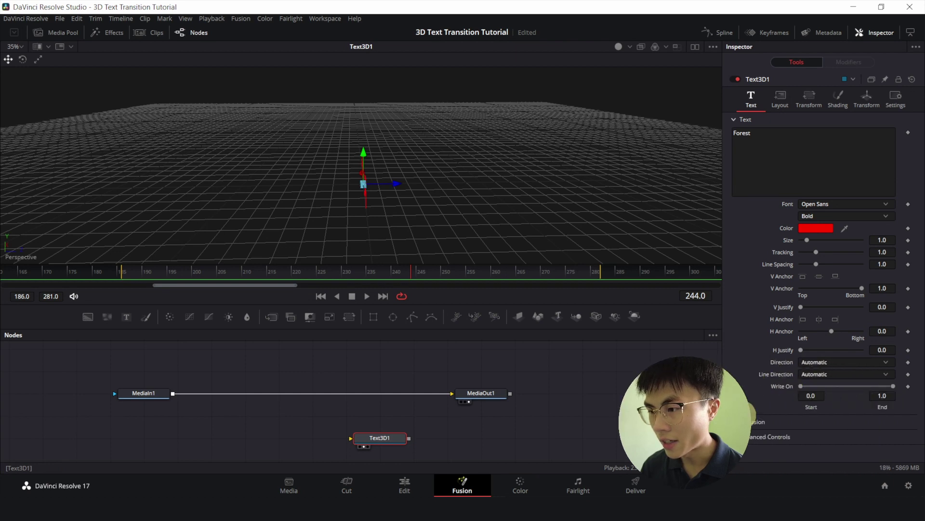
Extrude the text to depth 0.1181 and move Text3D1 above the main clip chain.
left_click(734, 421)
scroll(745, 359, "down", 3)
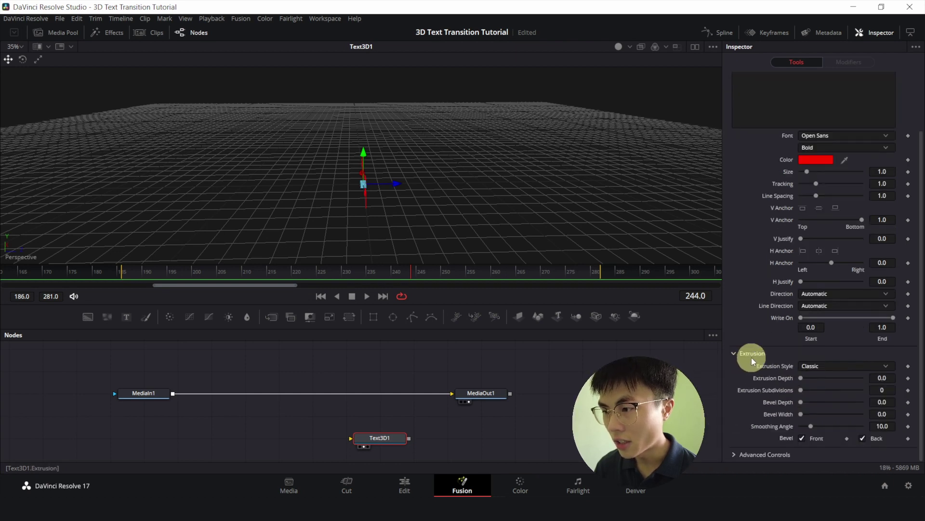
left_click(802, 379)
left_click_drag(802, 380, 808, 412)
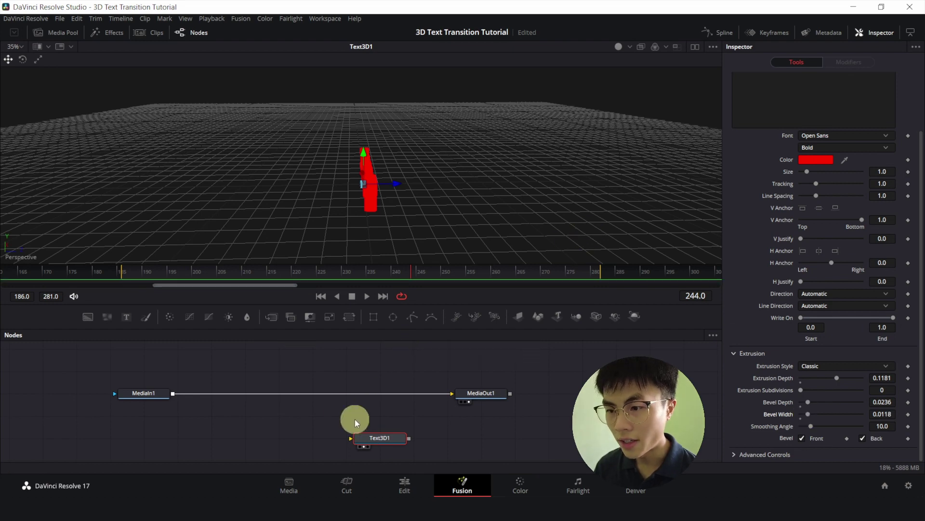
left_click_drag(379, 437, 310, 357)
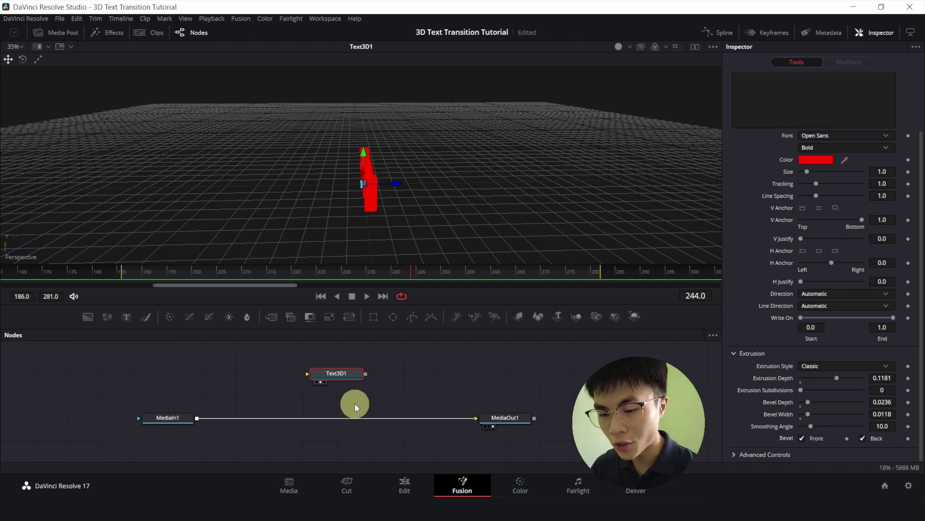
Add Renderer3D after Text3D1, merge it into the MediaIn–MediaOut line as Merge1, and view MediaOut1.
key("shift+space")
type("rend")
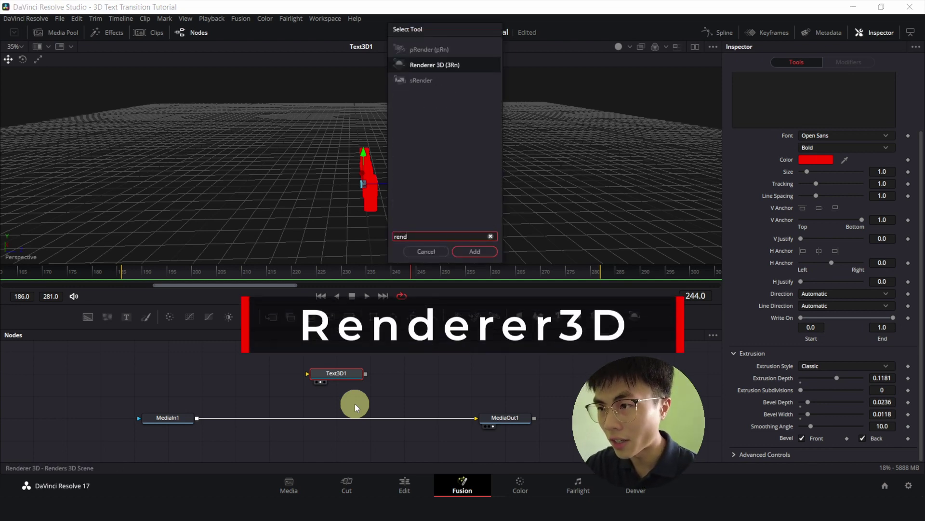
key("Return")
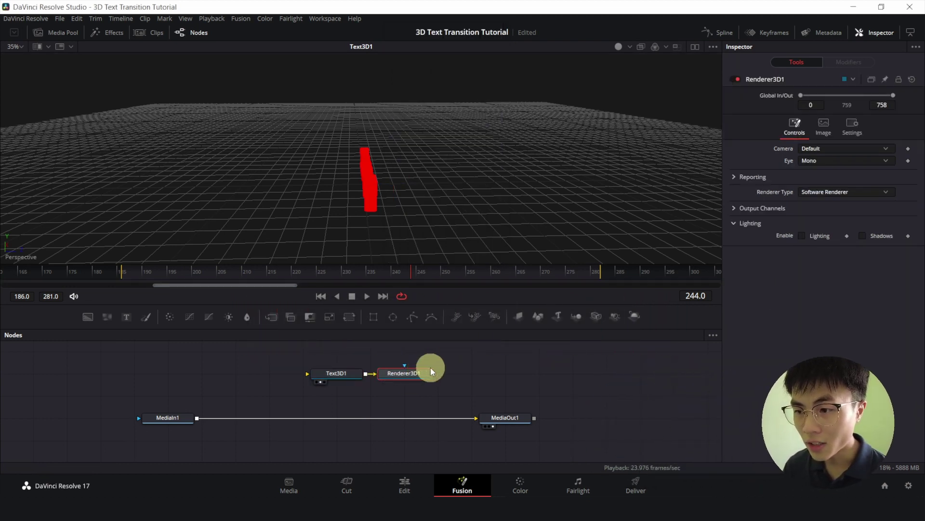
left_click_drag(434, 374, 198, 417)
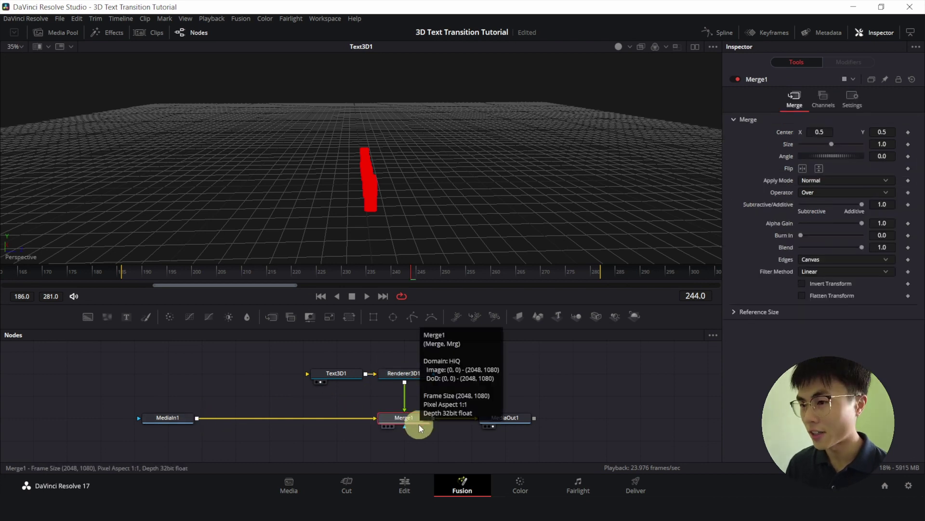
left_click_drag(497, 426, 439, 234)
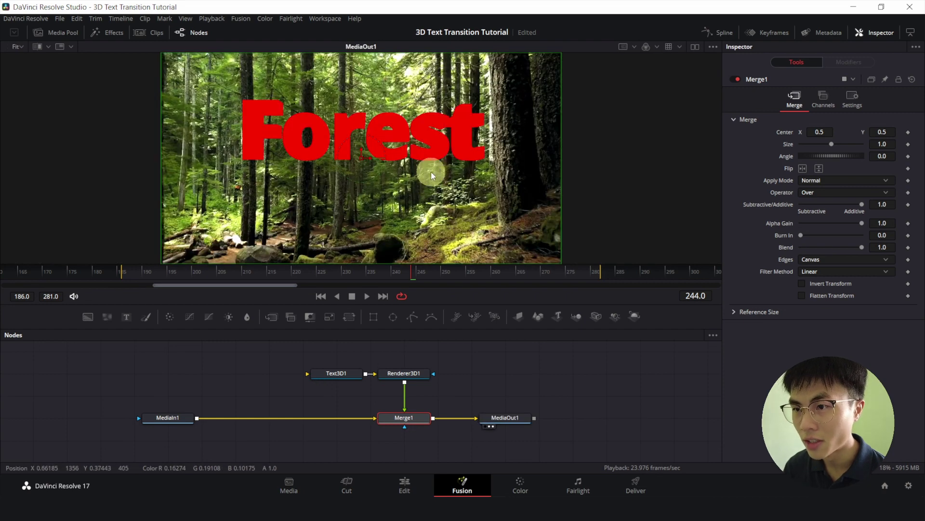
left_click_drag(431, 171, 461, 180)
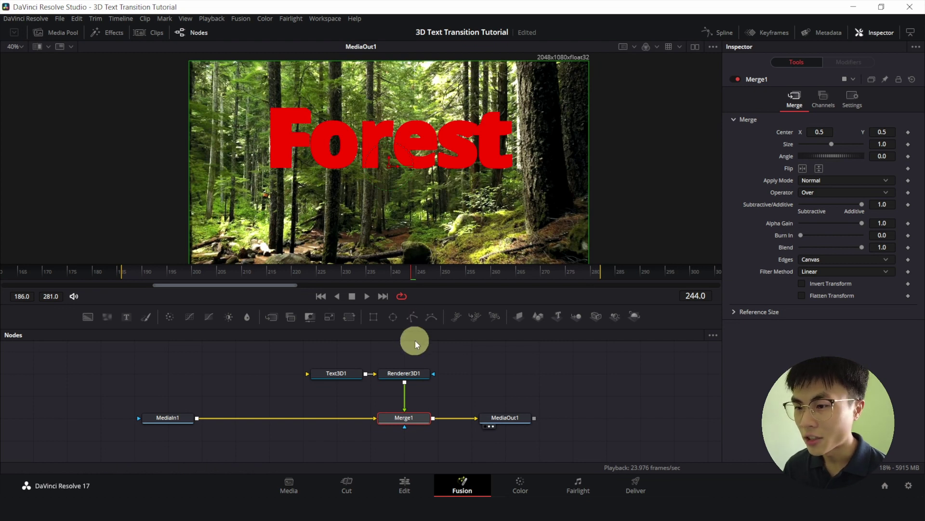
Enable Lighting and Shadows in Renderer3D1's settings.
left_click(416, 371)
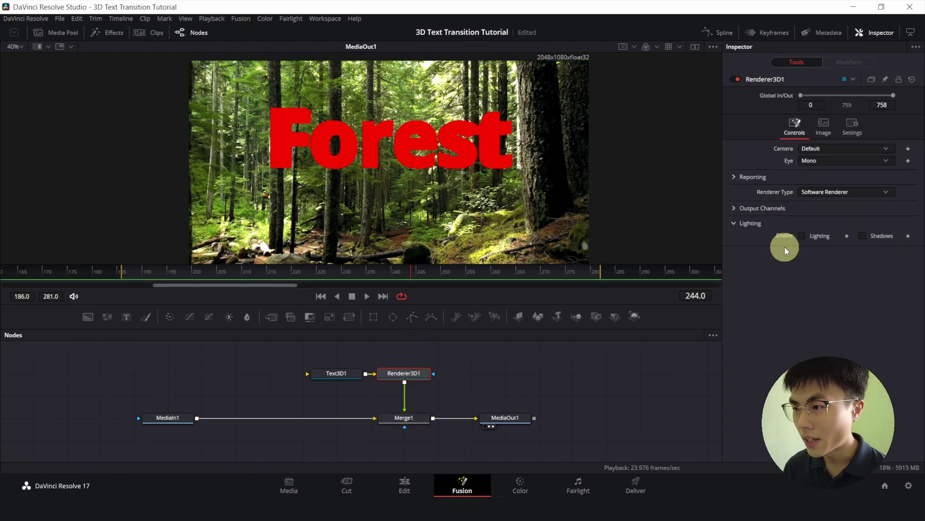
left_click(802, 236)
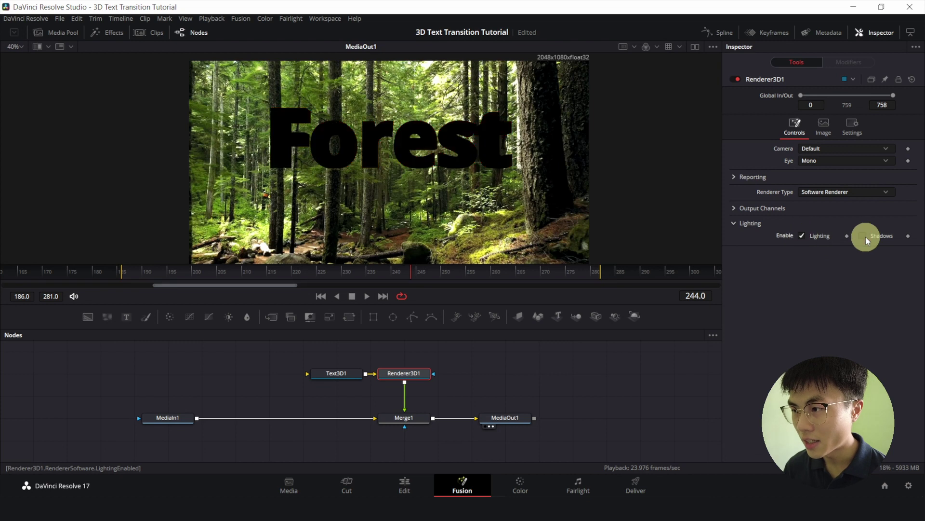
left_click(863, 236)
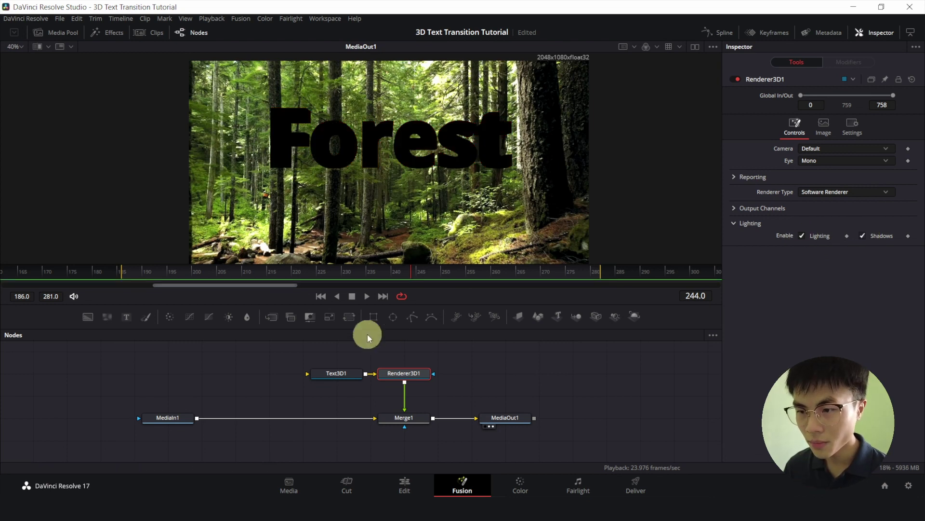
Move Text3D1 left and insert a Merge 3D node between it and Renderer3D1.
left_click(342, 376)
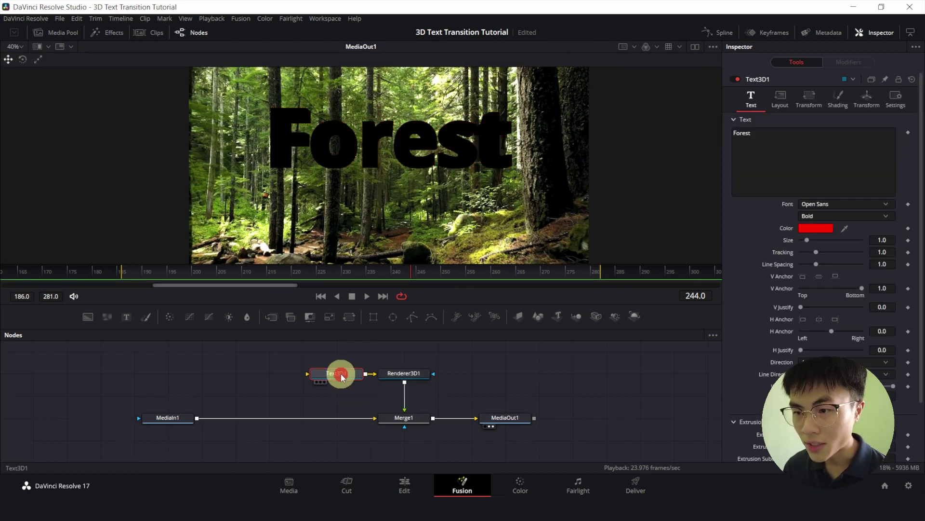
left_click_drag(346, 373, 247, 370)
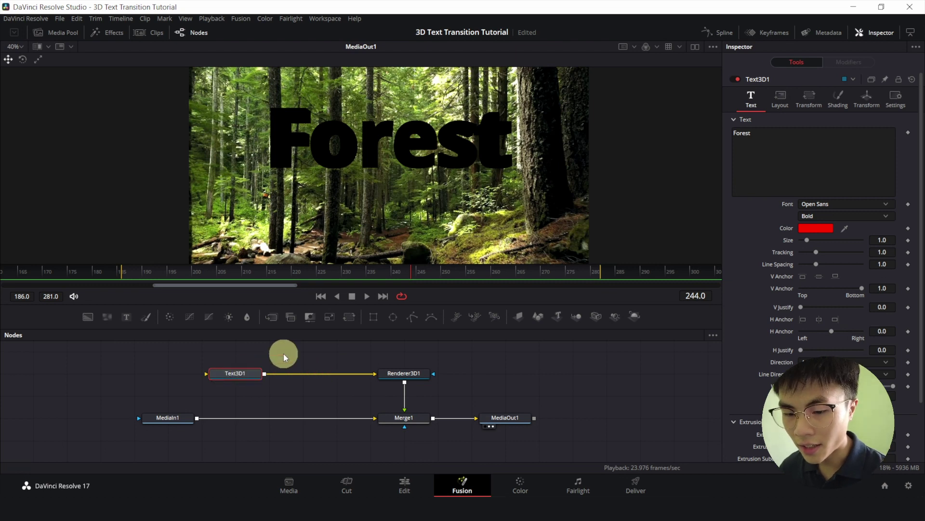
key("shift+space")
type("merg")
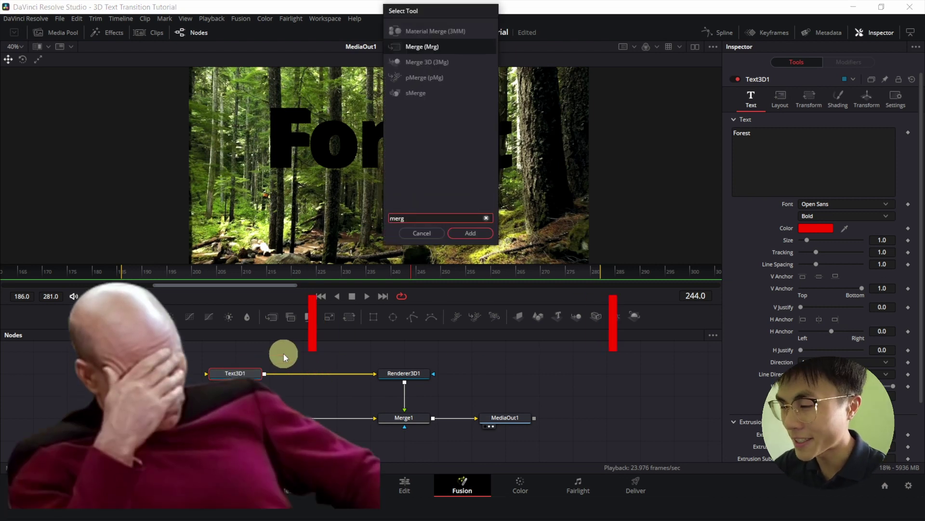
key("Down")
key("Return")
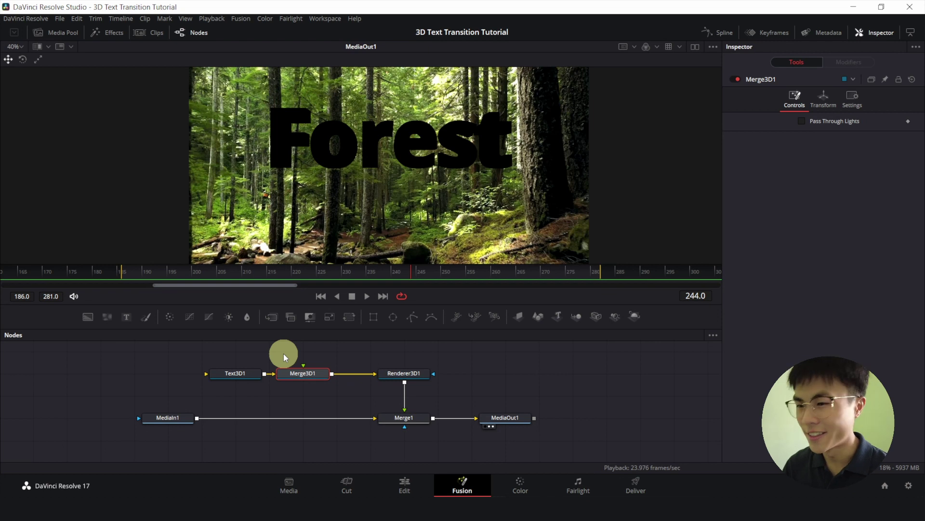
Add a Directional Light wired into Merge3D1 and move its node up.
left_click_drag(324, 393, 341, 413)
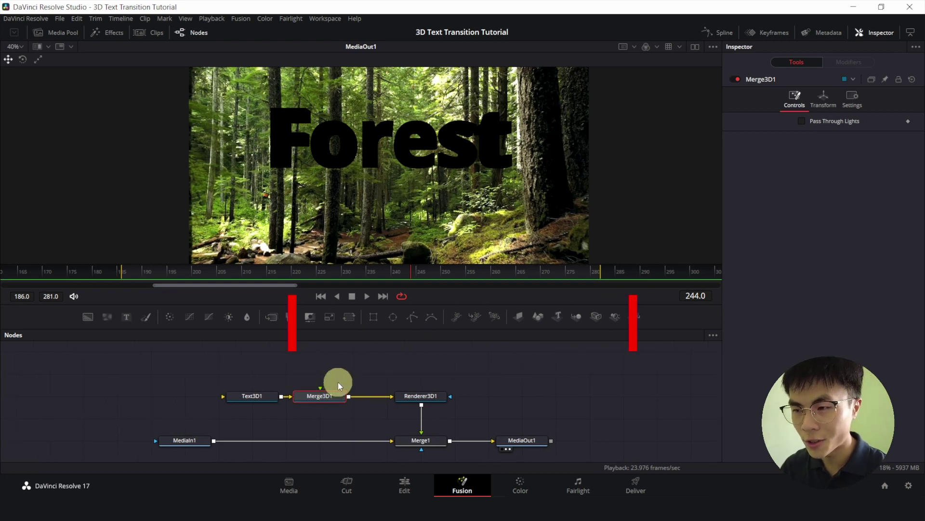
key("shift+space")
type("direc")
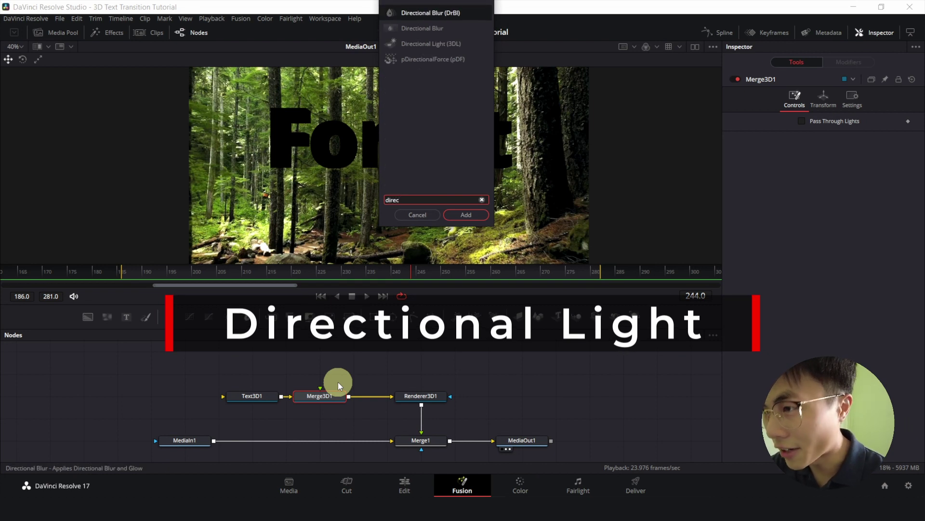
key("Down")
key("Down")
key("Return")
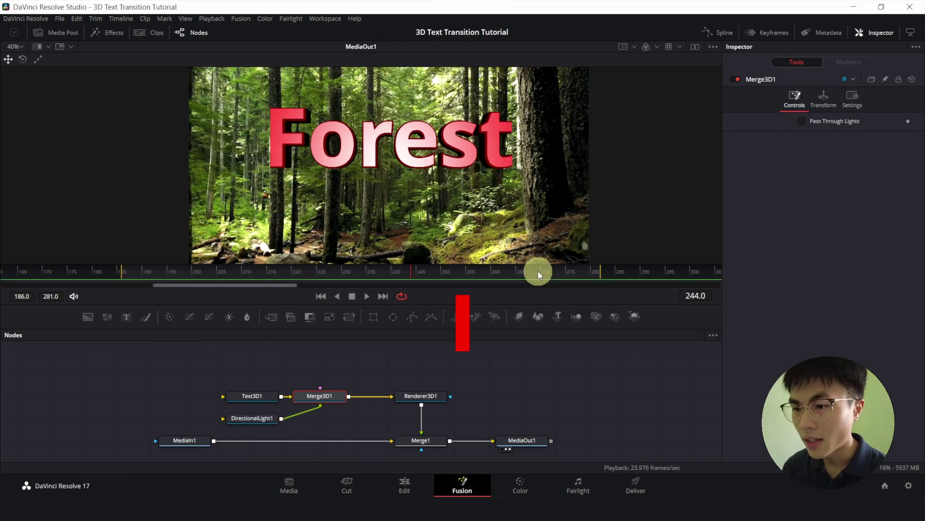
left_click(252, 420)
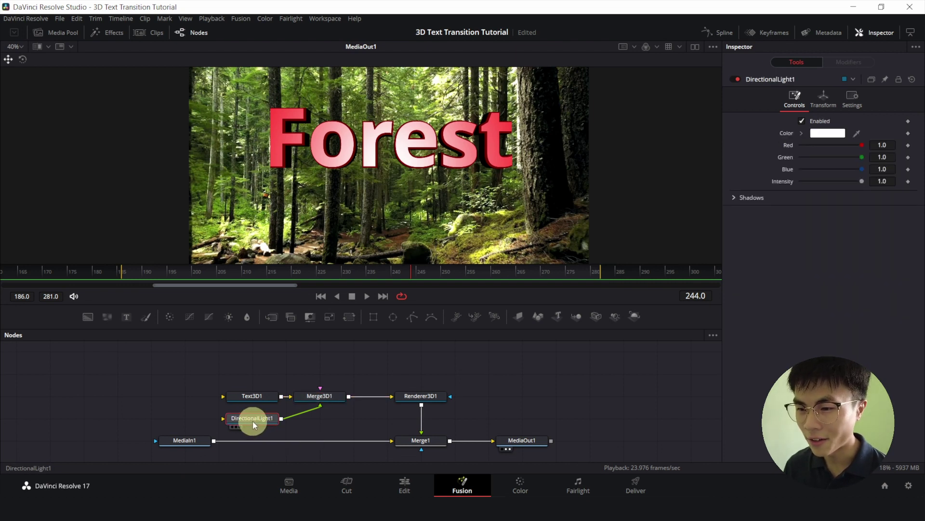
left_click_drag(253, 421, 268, 343)
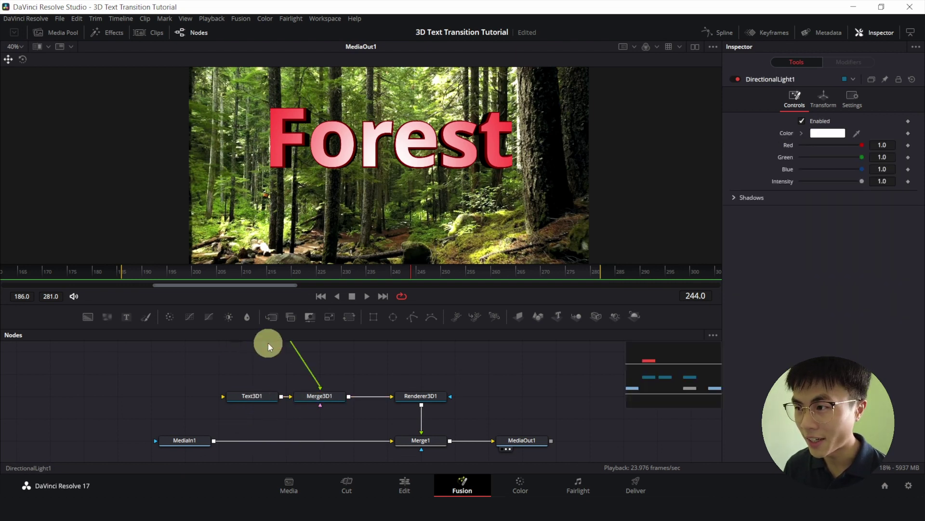
Set DirectionalLight1's Rotation X to 45 and move its node nearer Merge3D1.
left_click(825, 101)
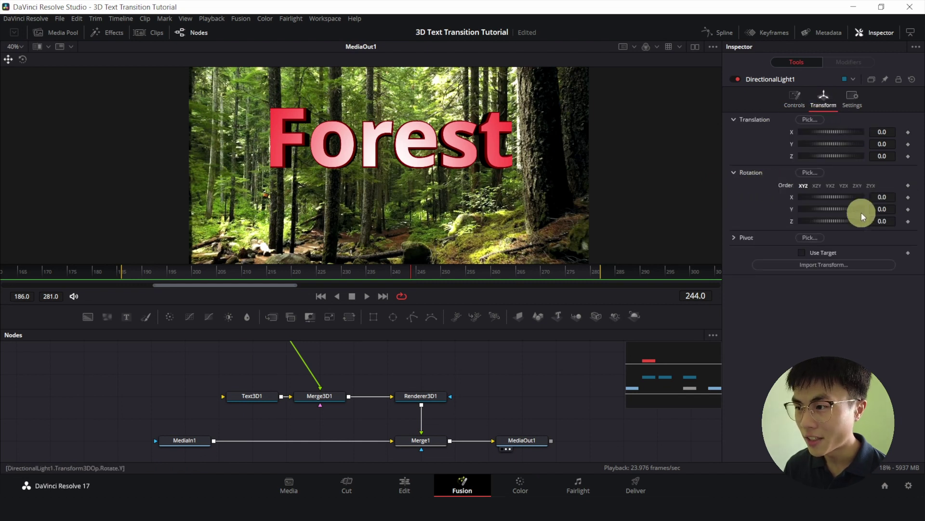
left_click(888, 197)
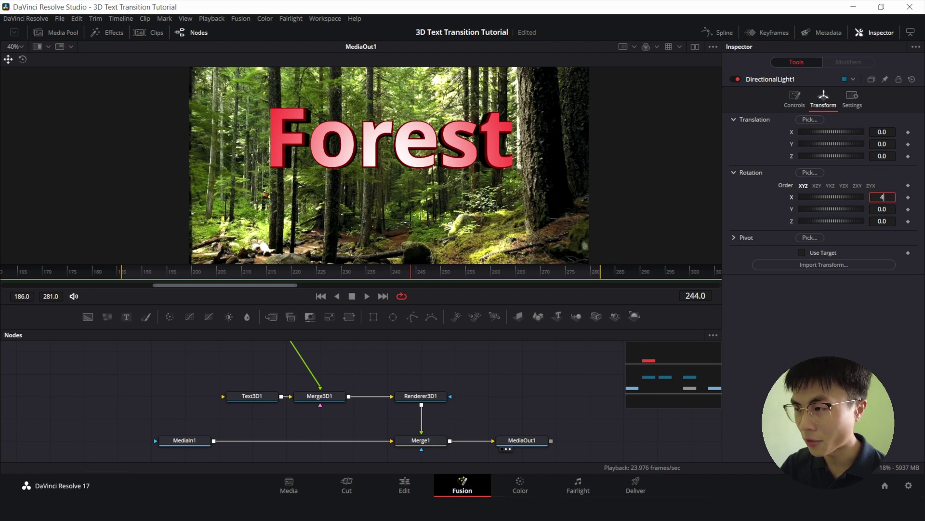
key("Tab")
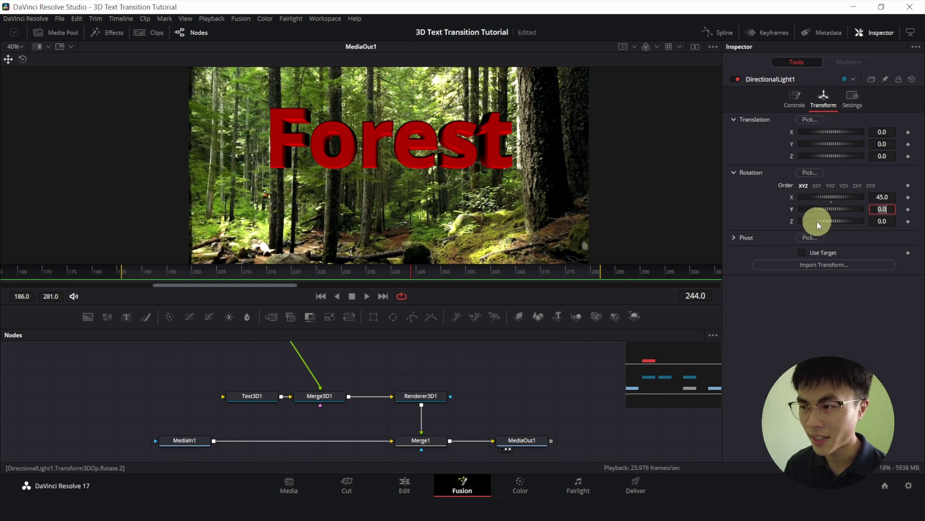
scroll(448, 440, "up", 3)
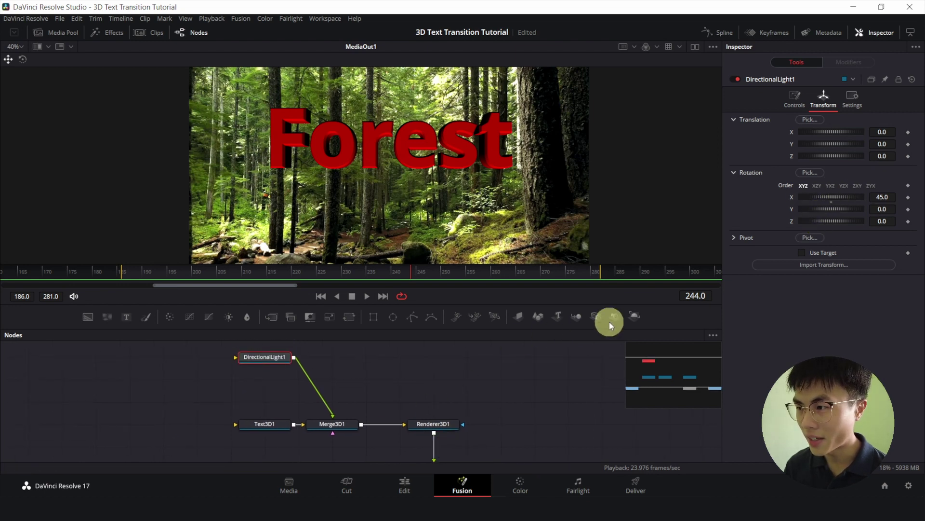
left_click(257, 360)
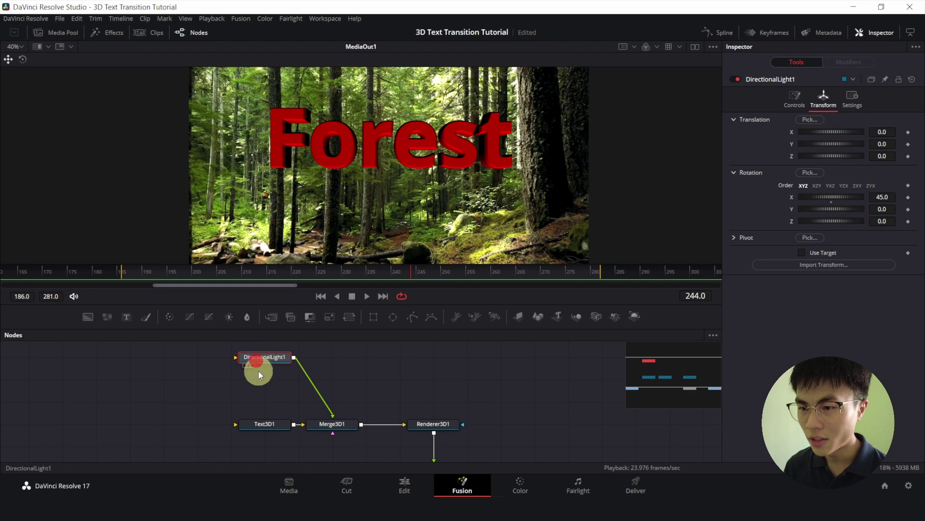
left_click_drag(258, 372, 264, 390)
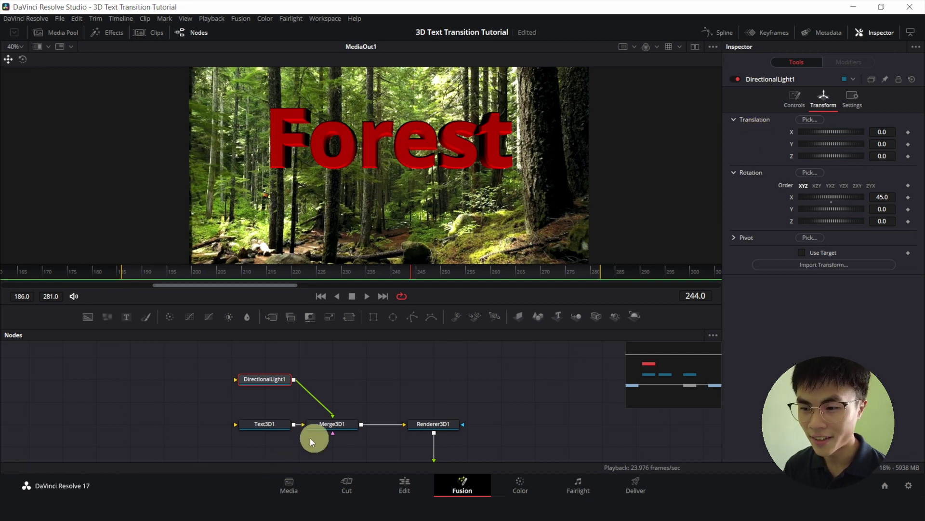
Add a second Directional Light into Merge3D1, placed beside DirectionalLight1.
left_click(341, 428)
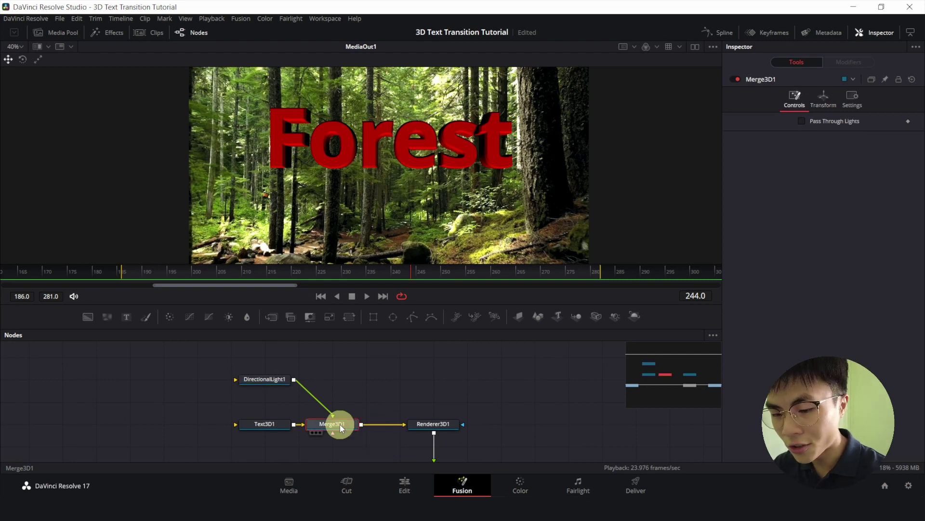
key("shift+space")
type("dire")
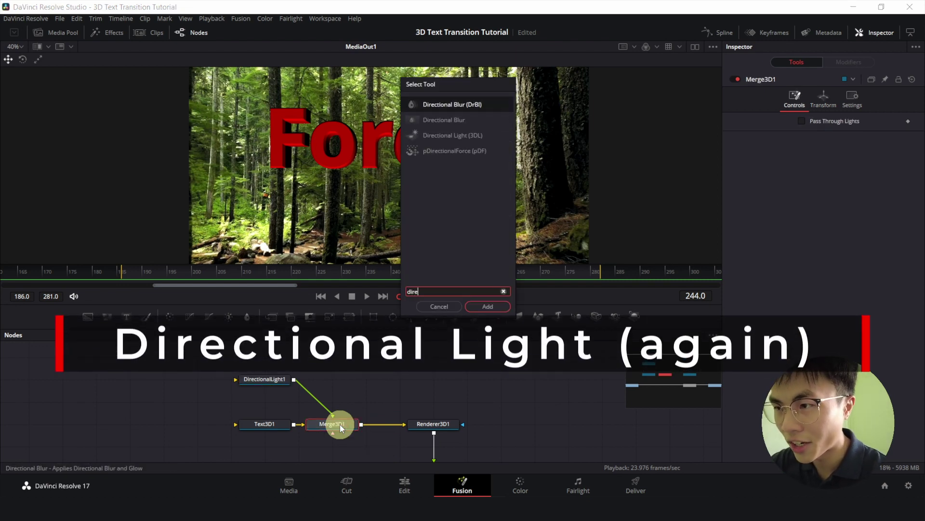
key("Down")
key("Down")
key("Return")
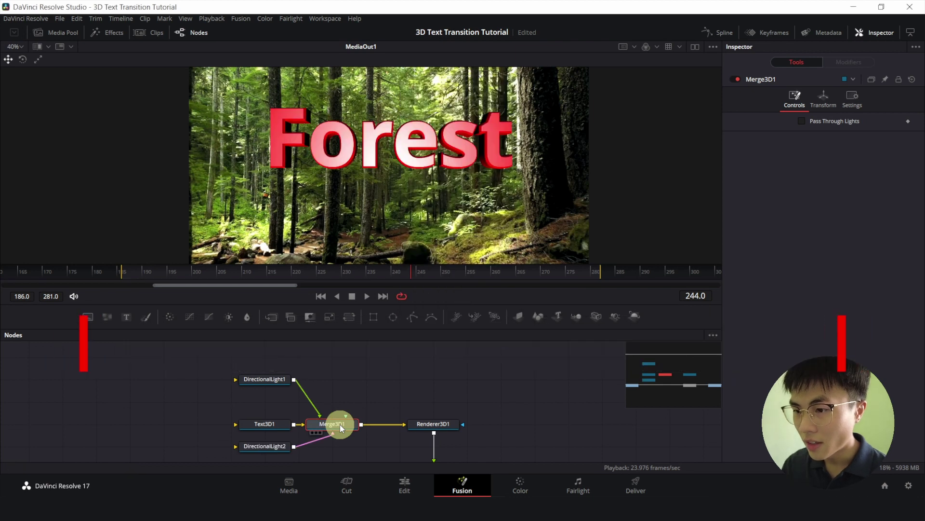
left_click_drag(277, 447, 357, 383)
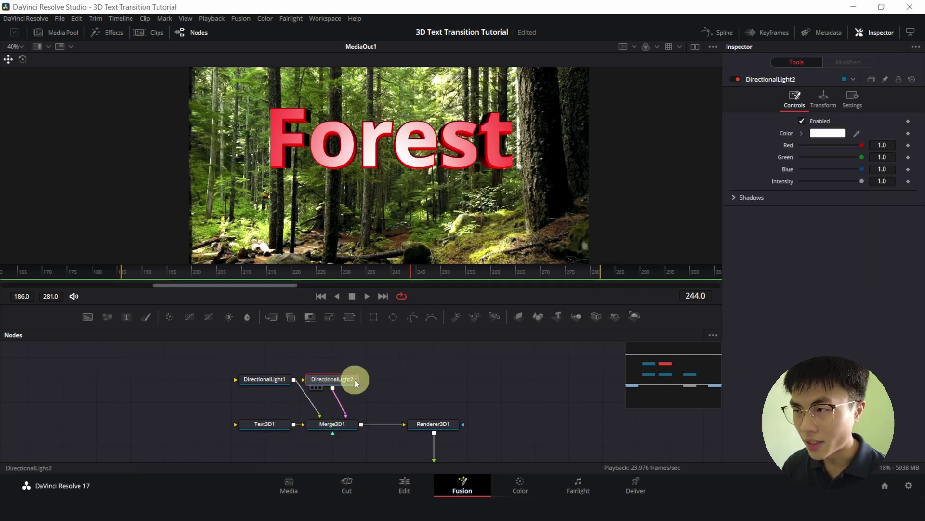
Set DirectionalLight2's Rotation Y to 90.
left_click(824, 99)
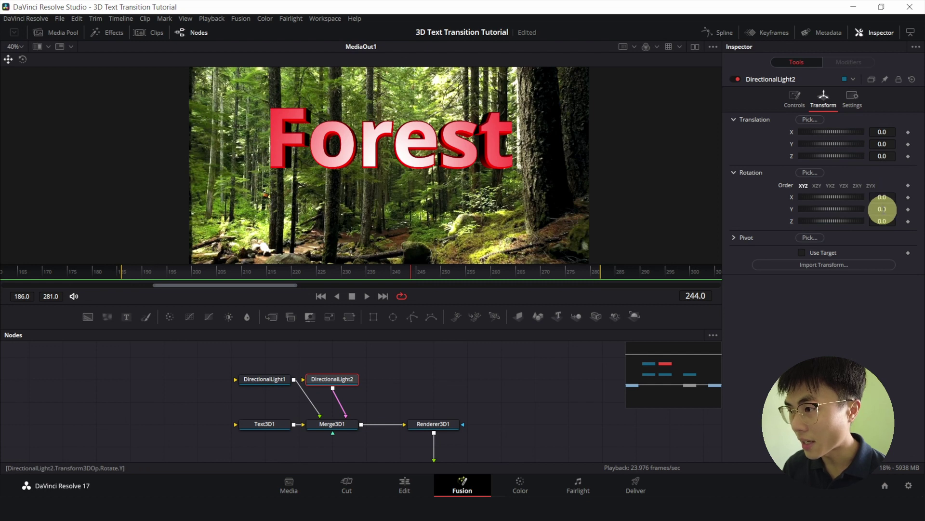
left_click(883, 209)
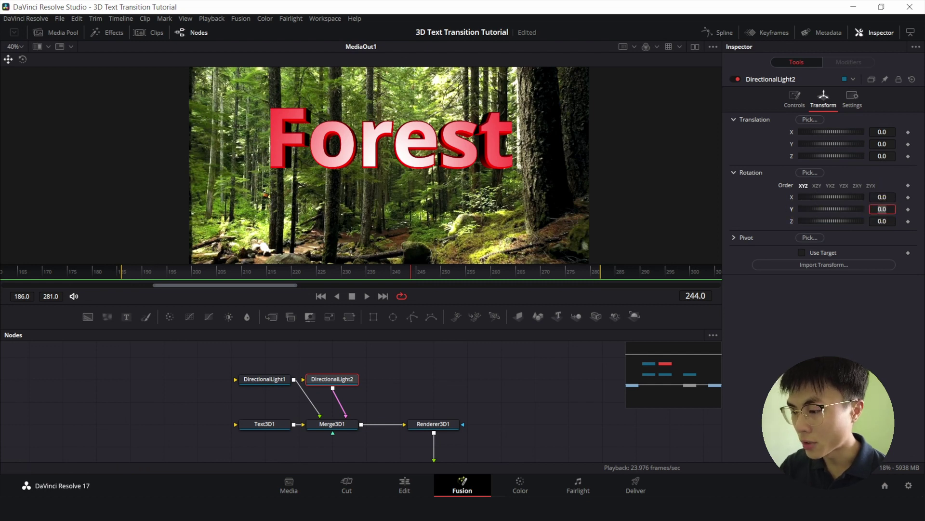
key("Return")
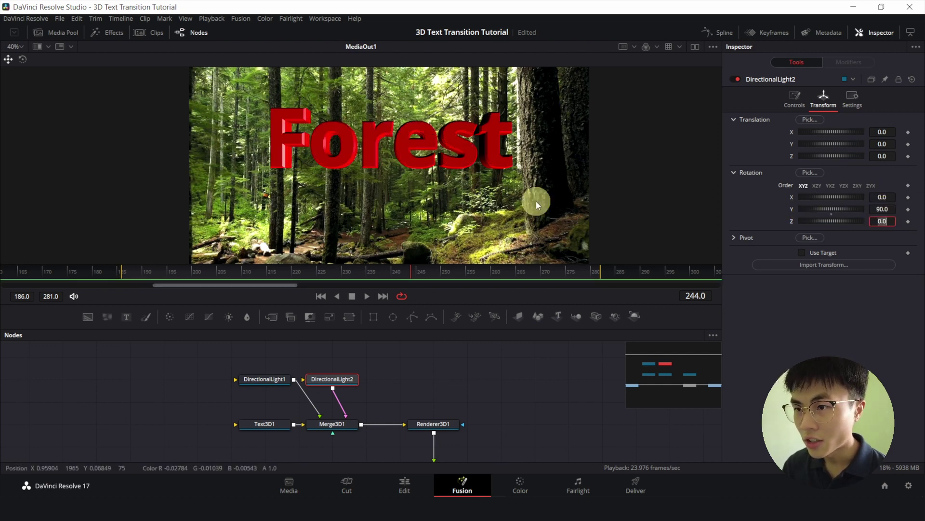
left_click_drag(491, 161, 497, 167)
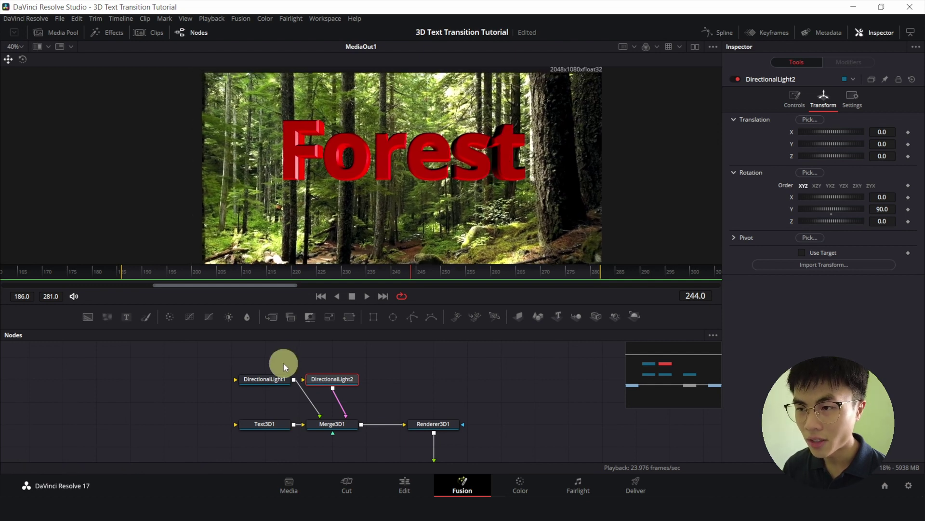
Add a Spot Light into Merge3D1 and place SpotLight1 beside DirectionalLight2.
left_click(338, 424)
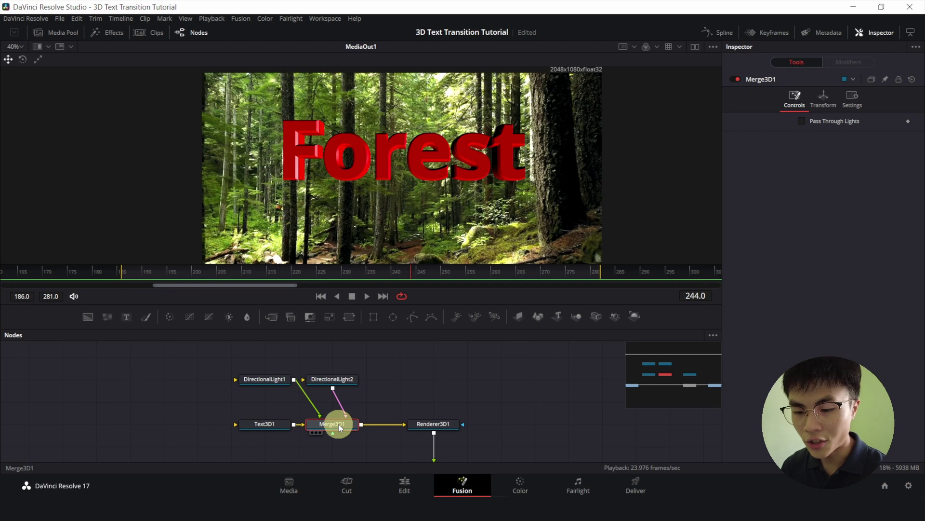
key("shift+space")
type("dire")
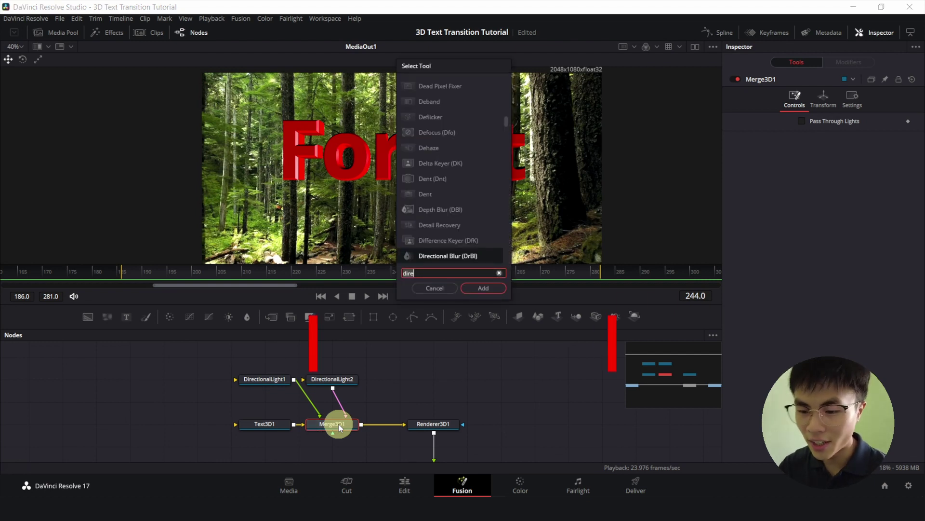
key("BackSpace")
key("BackSpace")
key("BackSpace")
key("BackSpace")
type("spot")
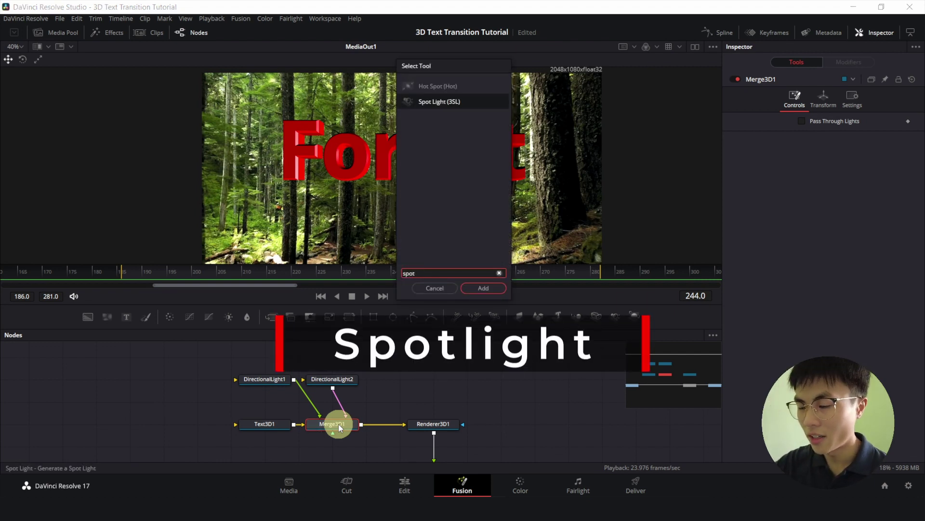
key("Return")
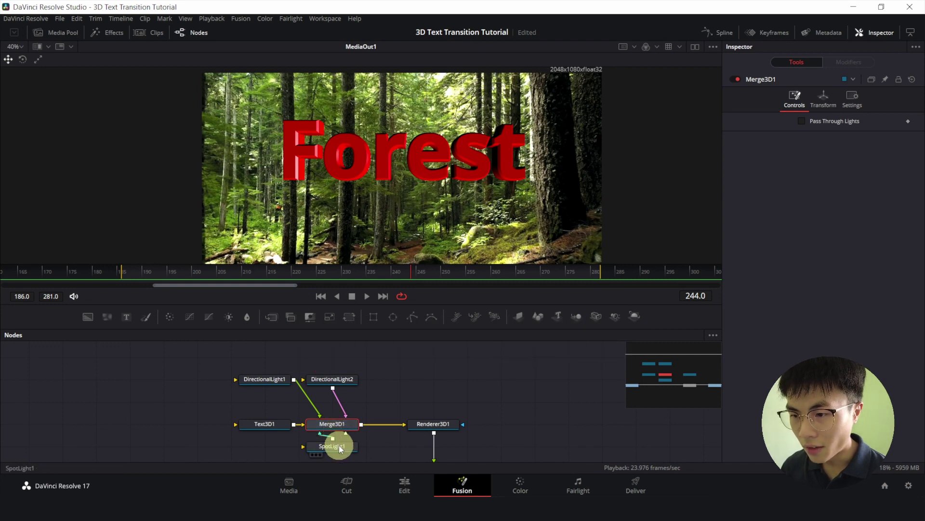
left_click_drag(335, 441, 405, 378)
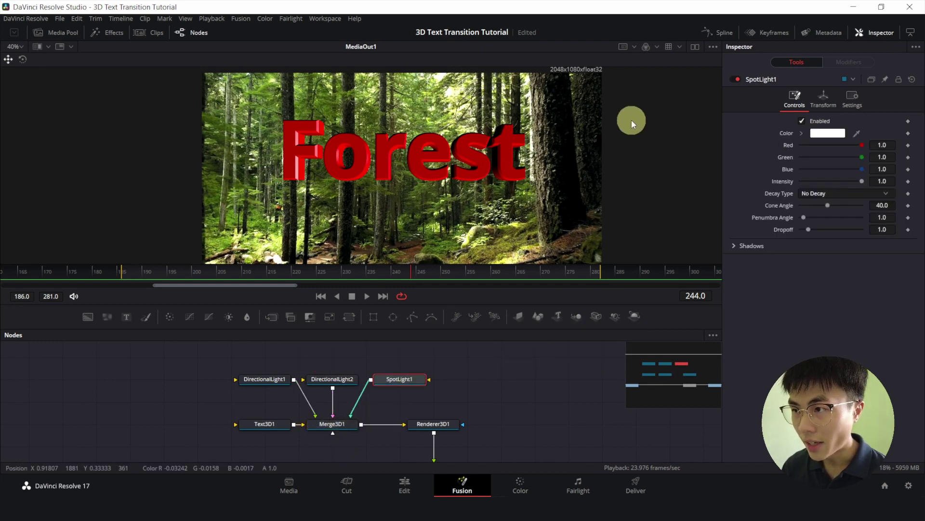
Split the viewer, show Merge3D1's 3D scene on the left, and set Controls to Active Tool Only.
left_click(695, 47)
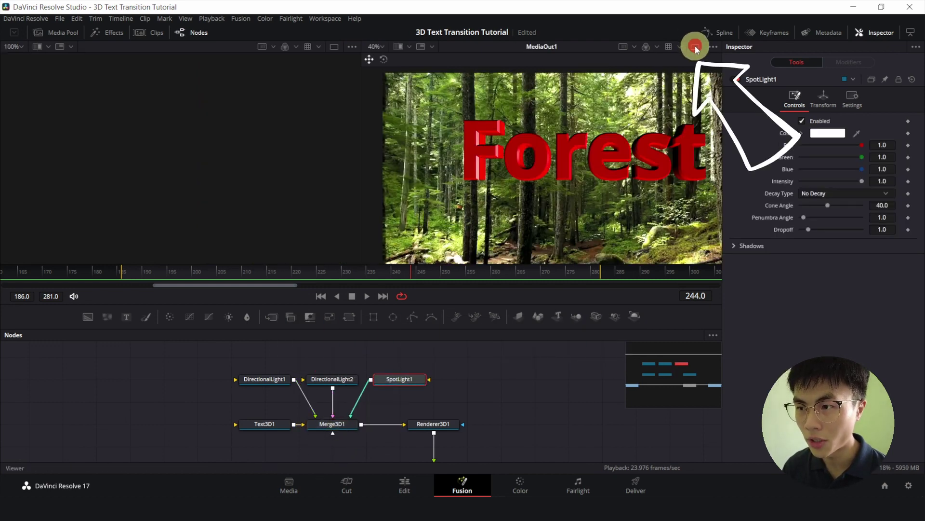
left_click(333, 424)
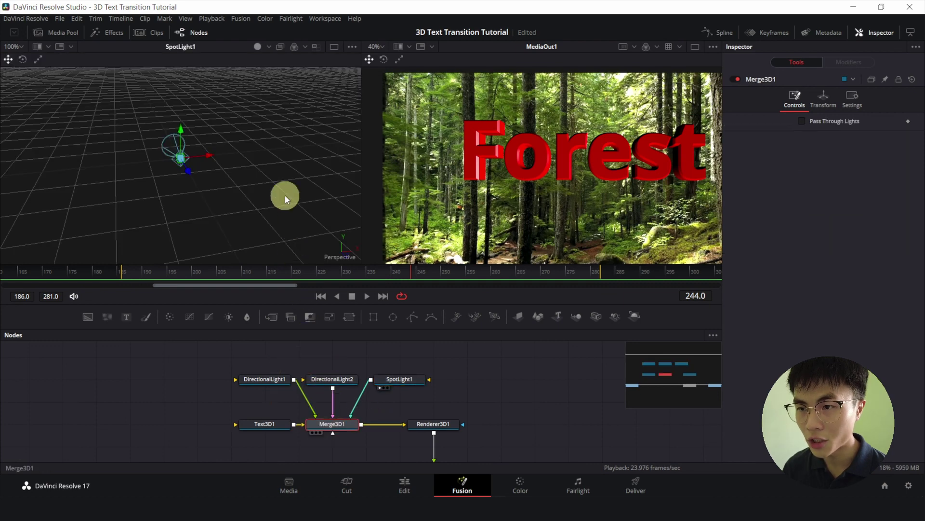
key("1")
left_click_drag(238, 198, 366, 155)
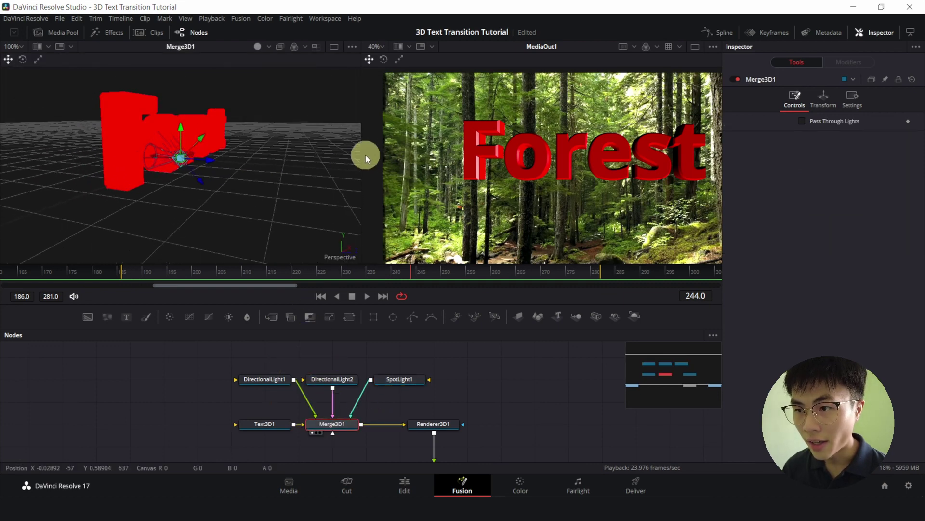
right_click(259, 190)
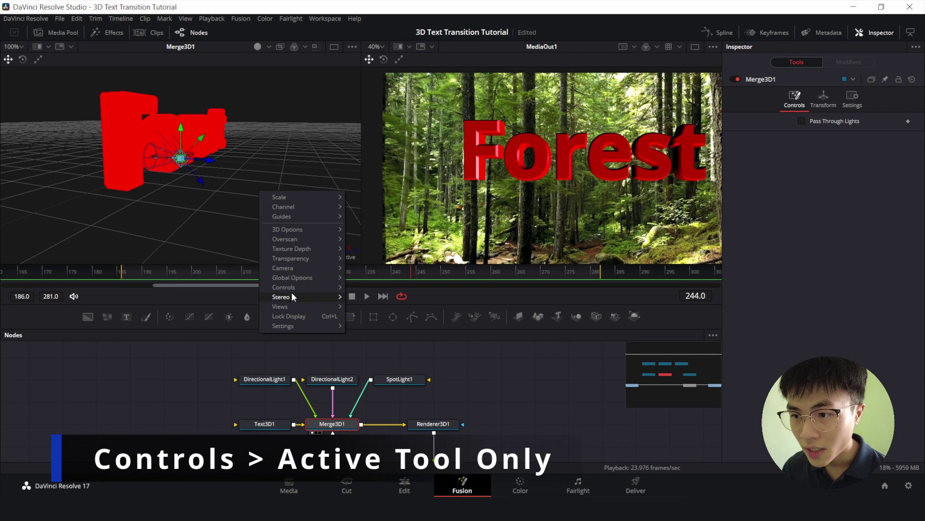
mouse_move(293, 286)
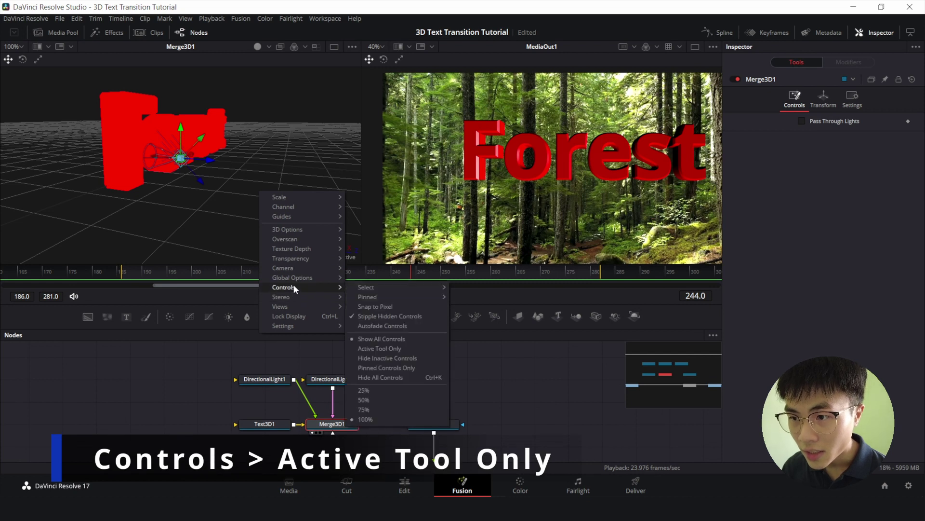
left_click(395, 349)
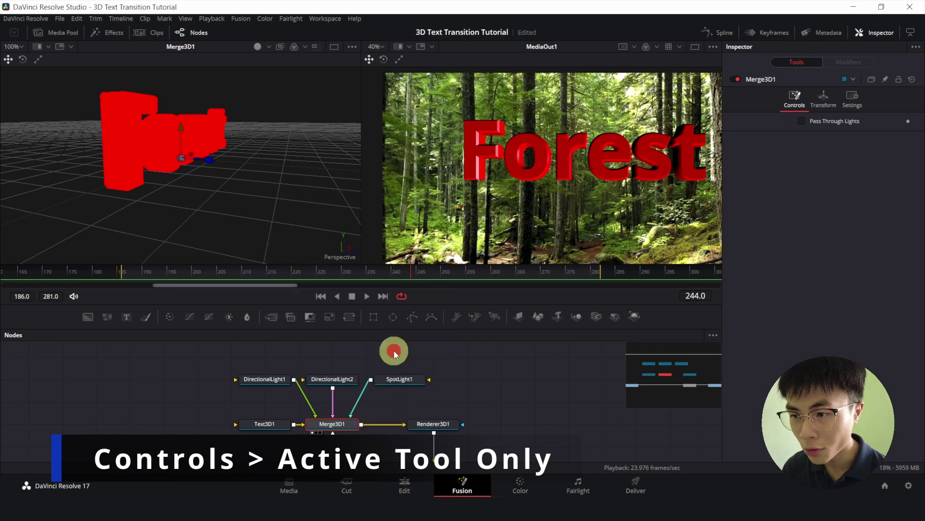
Select SpotLight1 and move it to the left of the Forest text.
left_click(405, 380)
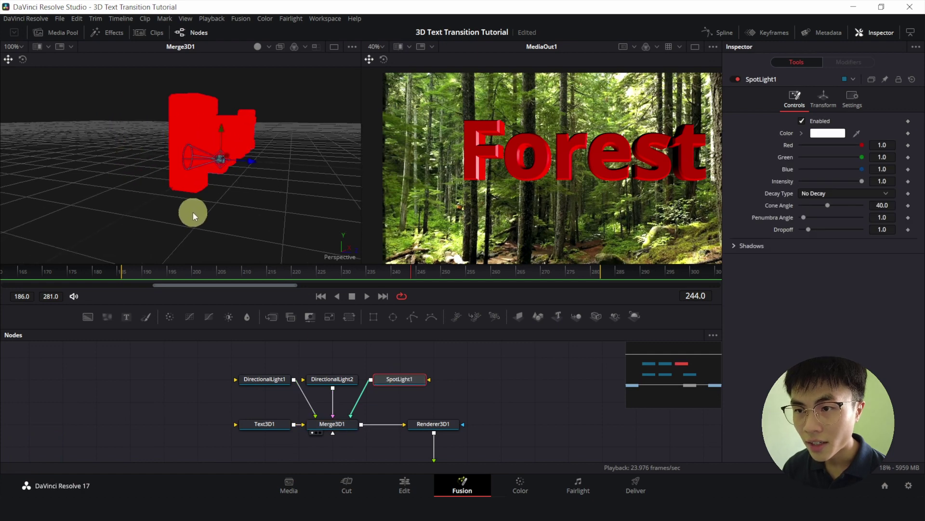
left_click_drag(193, 213, 219, 192)
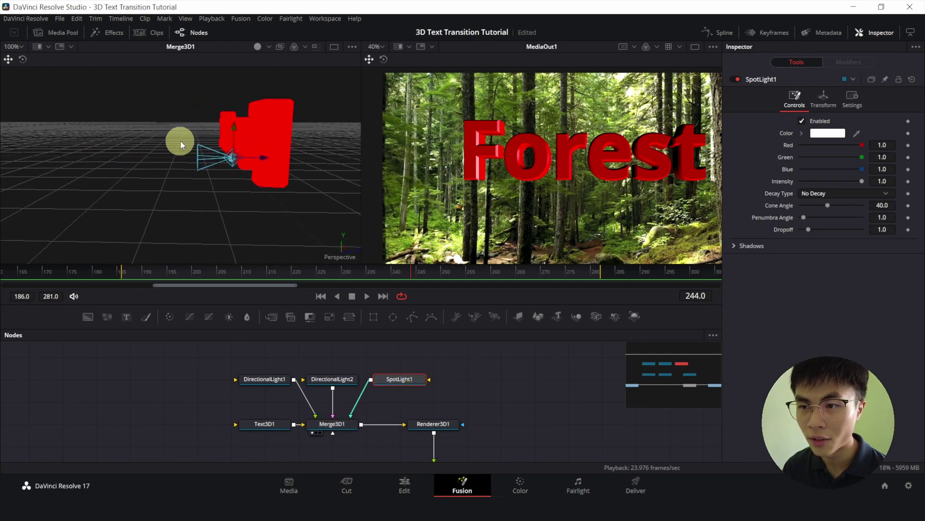
mouse_move(125, 136)
left_mouse_down()
mouse_move(131, 155)
mouse_move(139, 149)
left_mouse_up()
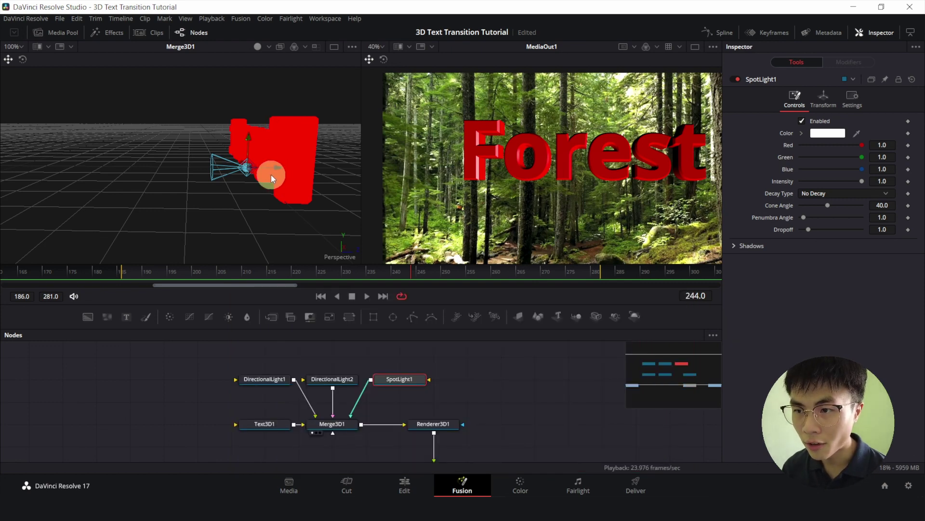
left_click_drag(271, 175, 95, 155)
scroll(110, 161, "down", 2)
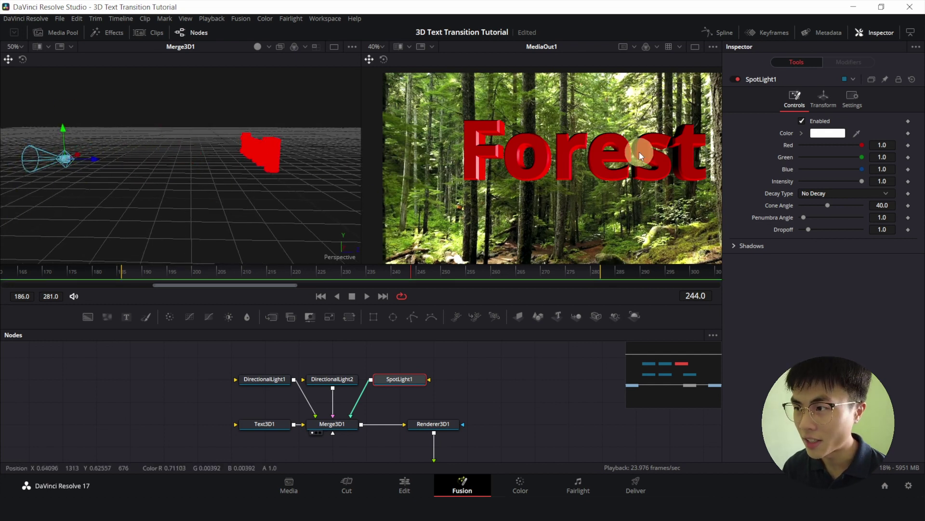
Set SpotLight1's Rotation Y to 180.
left_click(825, 99)
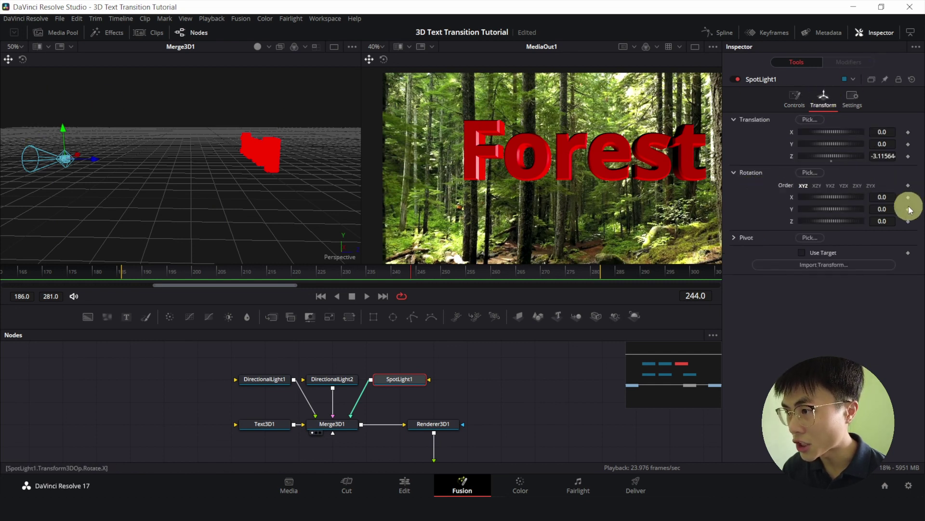
left_click(886, 210)
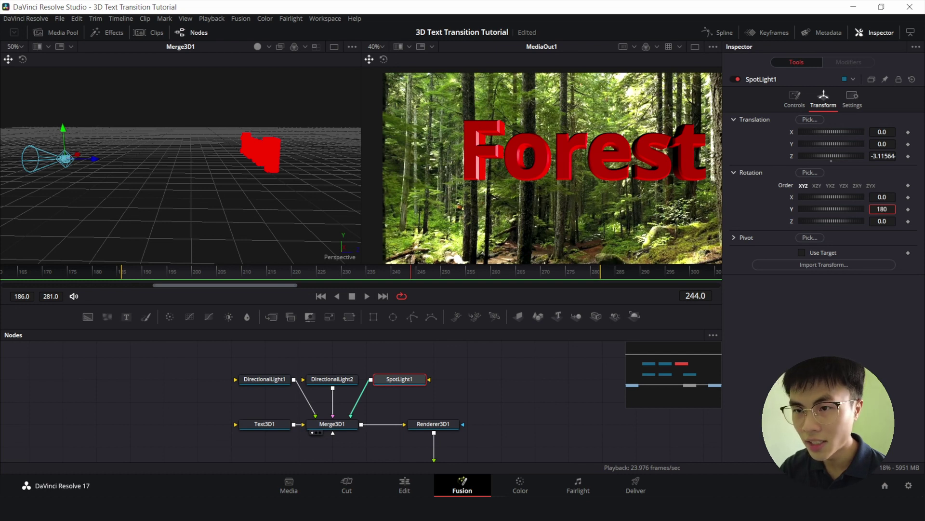
key("Tab")
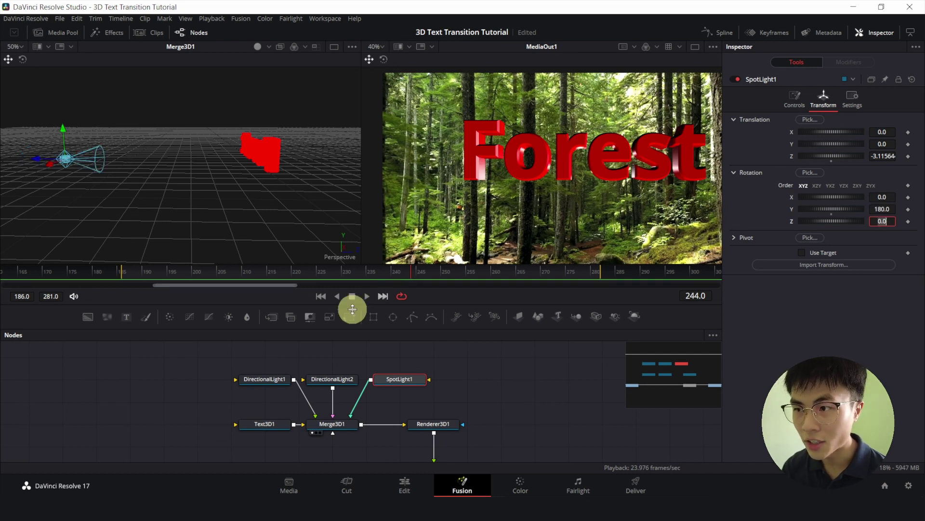
left_click_drag(576, 123, 549, 149)
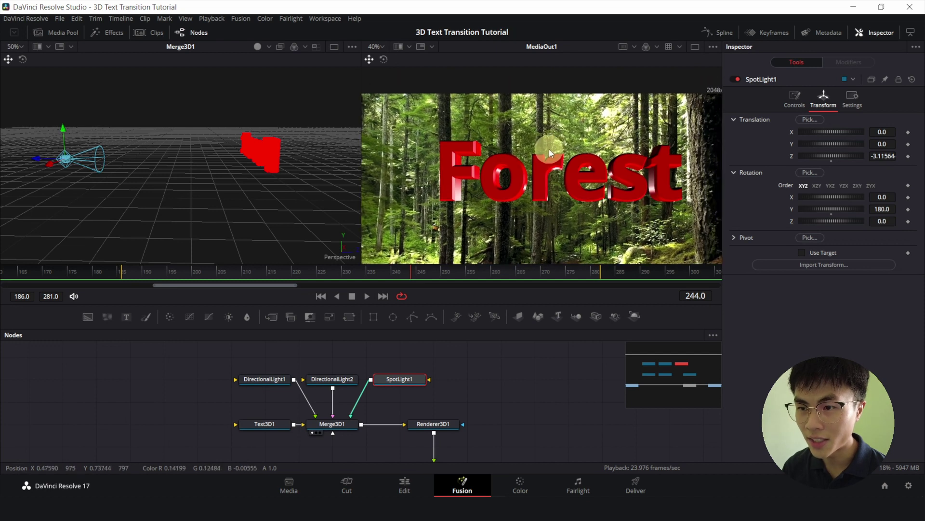
Lower SpotLight1's Intensity to 0.472 and widen its Cone Angle to 90.
left_click(815, 93)
left_click(801, 94)
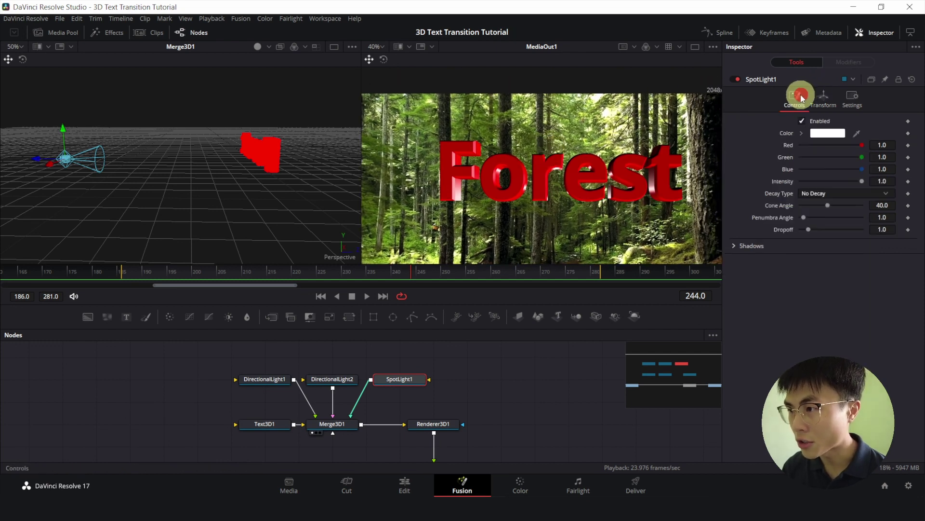
left_click_drag(862, 182, 831, 182)
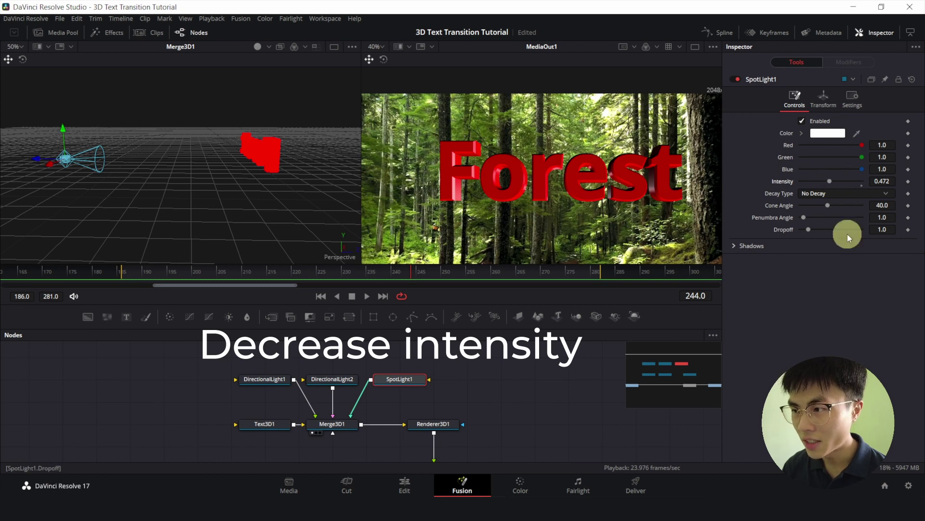
left_click_drag(824, 209, 877, 210)
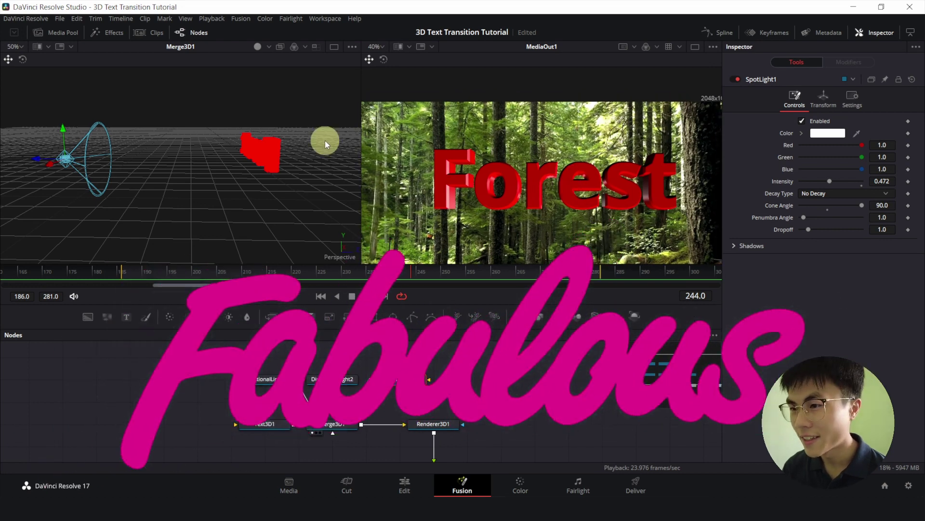
left_click_drag(514, 181, 519, 161)
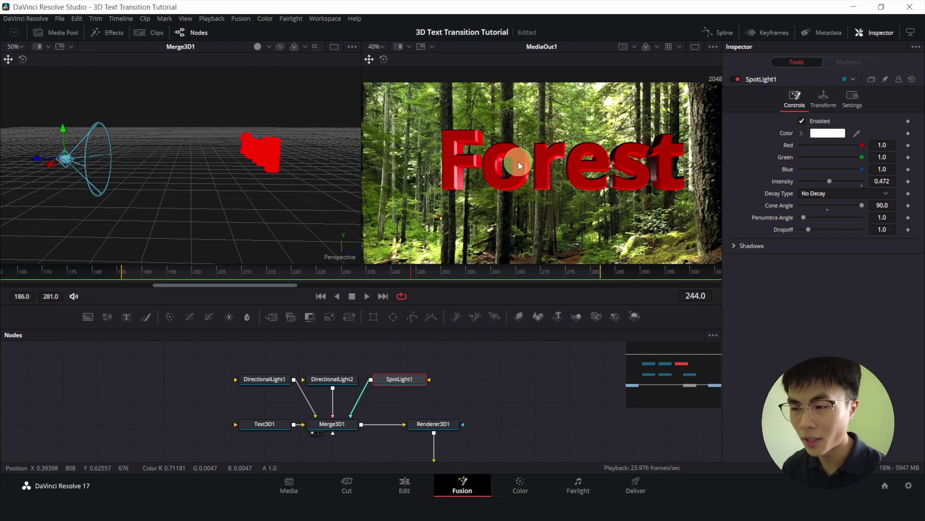
scroll(519, 161, "down", 2)
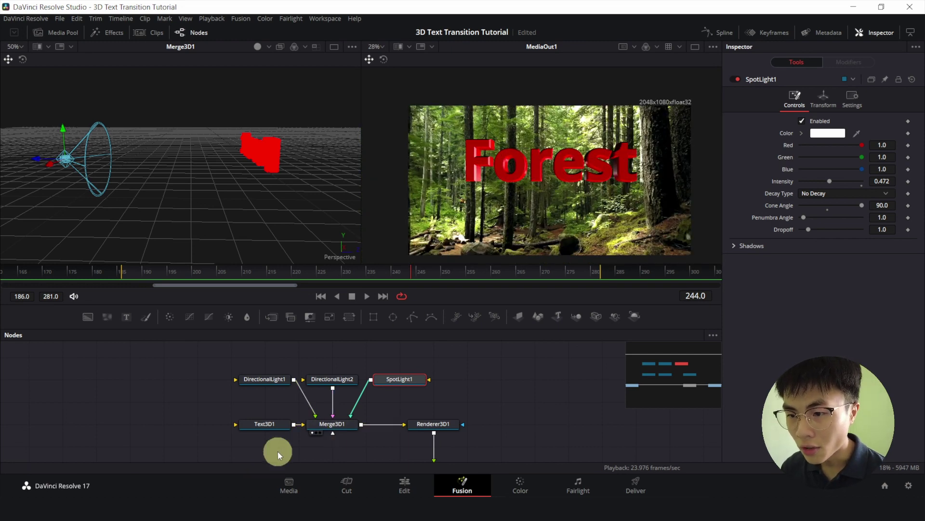
Move the Forest text lower, then push it back along Z at frame 186.
left_click(256, 424)
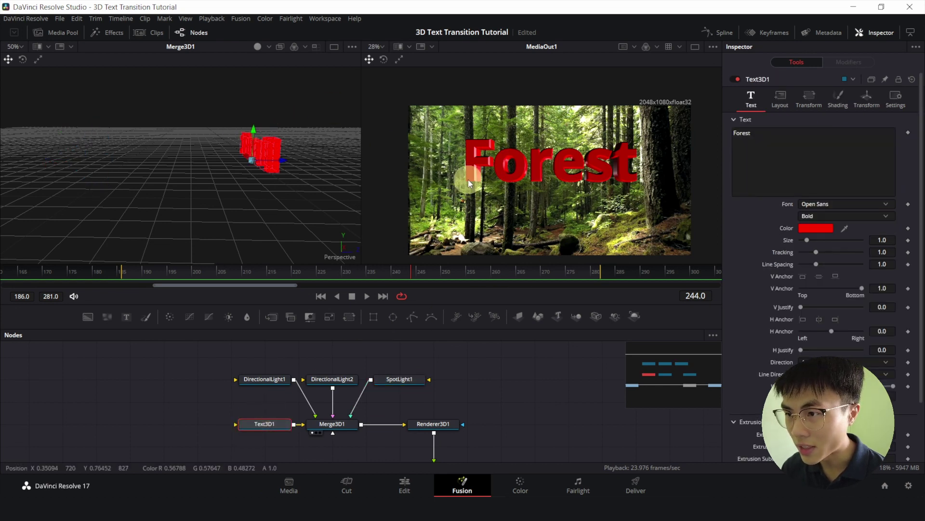
left_click_drag(251, 129, 252, 141)
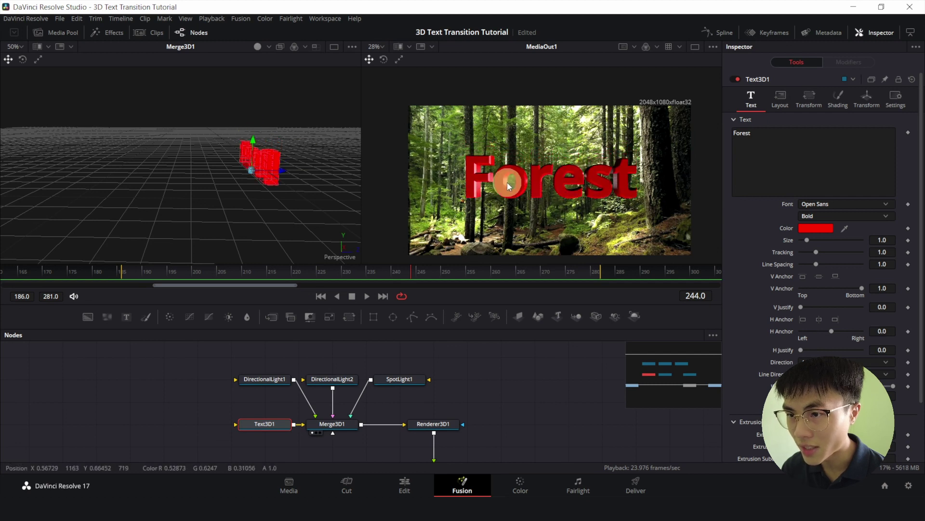
left_click(321, 297)
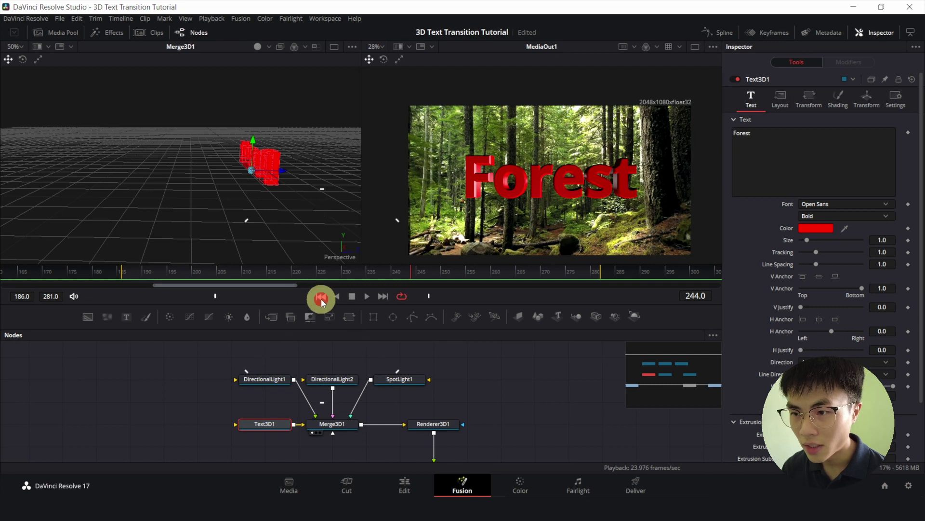
left_click_drag(279, 171, 172, 183)
left_click(692, 166)
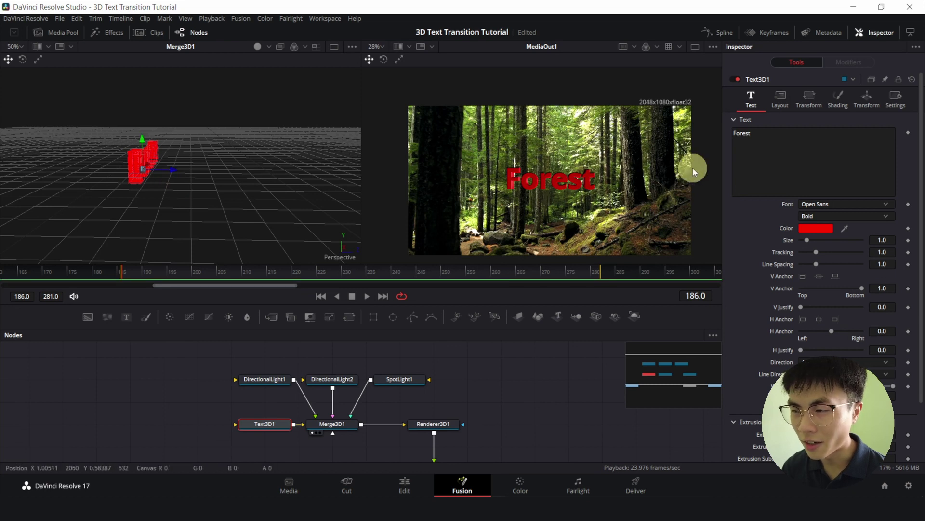
left_click(749, 121)
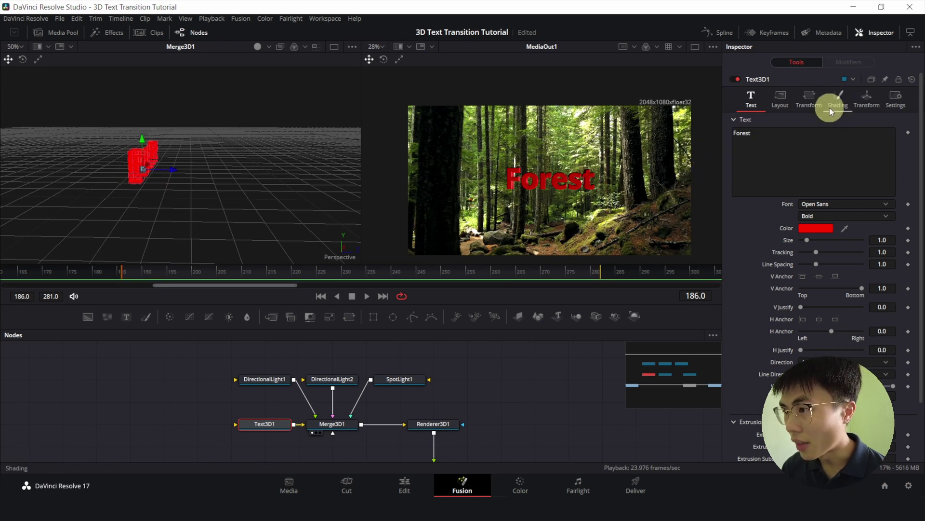
left_click(811, 100)
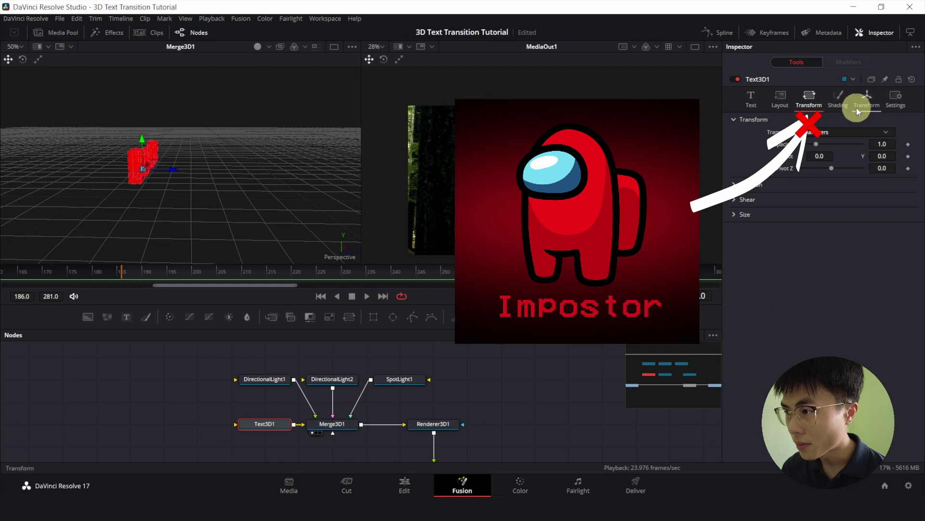
Keyframe the Forest text's X, Y and Z translation at frame 186.
left_click(868, 110)
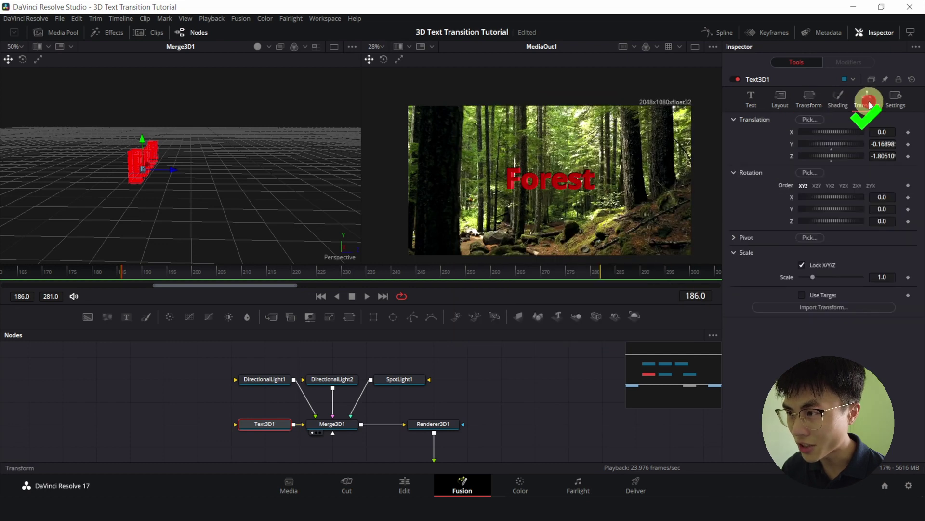
left_click(908, 132)
left_click(908, 144)
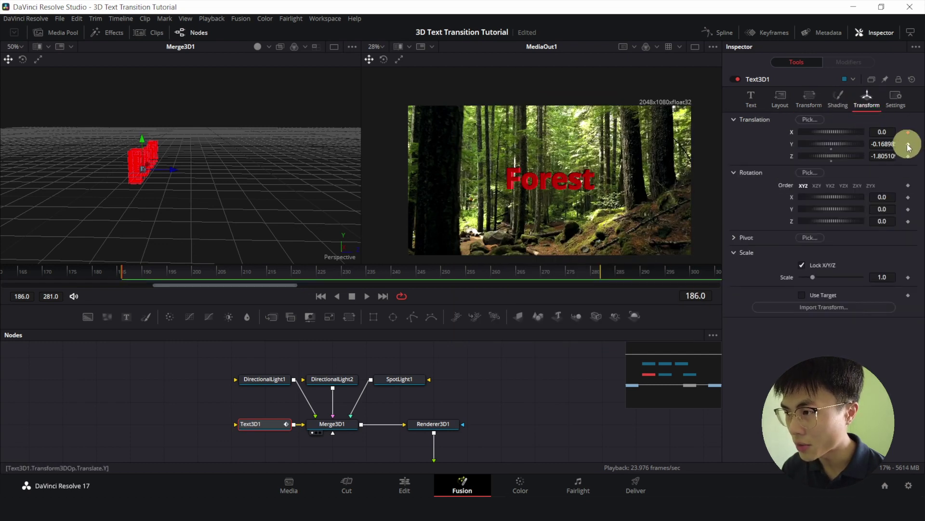
left_click(908, 155)
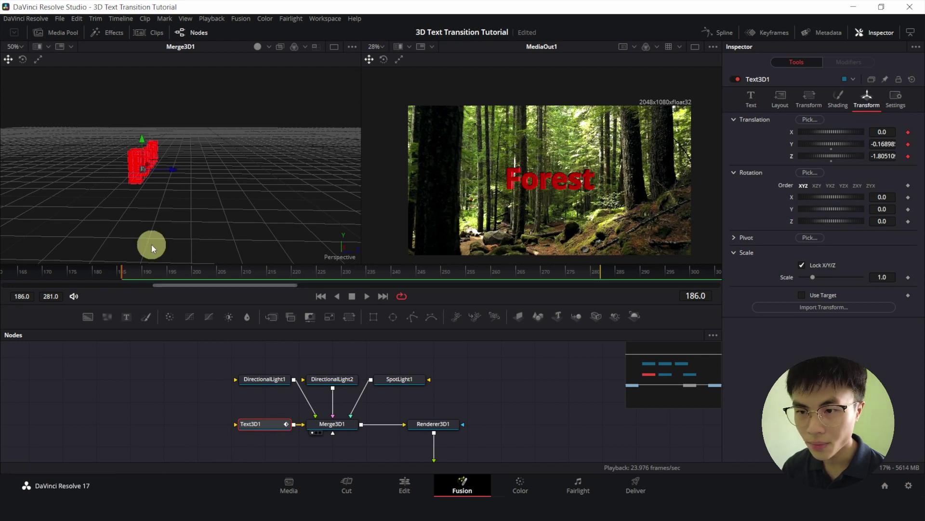
At frame 281, drag the Forest text along Z past the camera to 1.887844.
left_click(382, 296)
left_click_drag(267, 203, 212, 207)
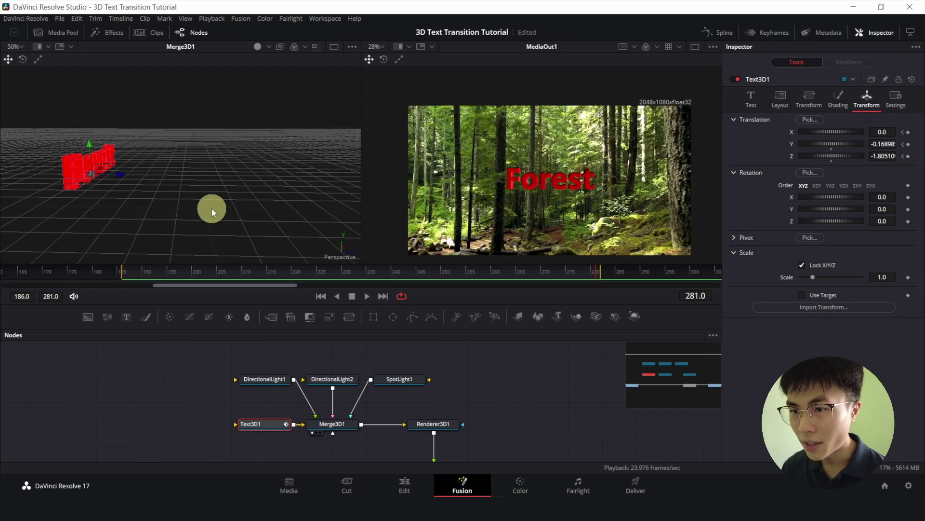
left_click_drag(125, 171, 239, 213)
left_click_drag(225, 175, 279, 178)
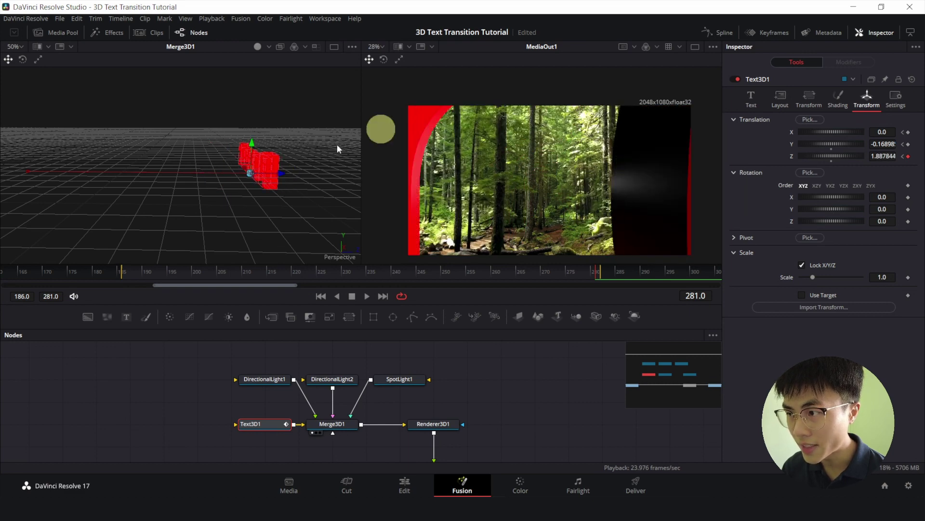
left_click_drag(304, 219, 243, 197)
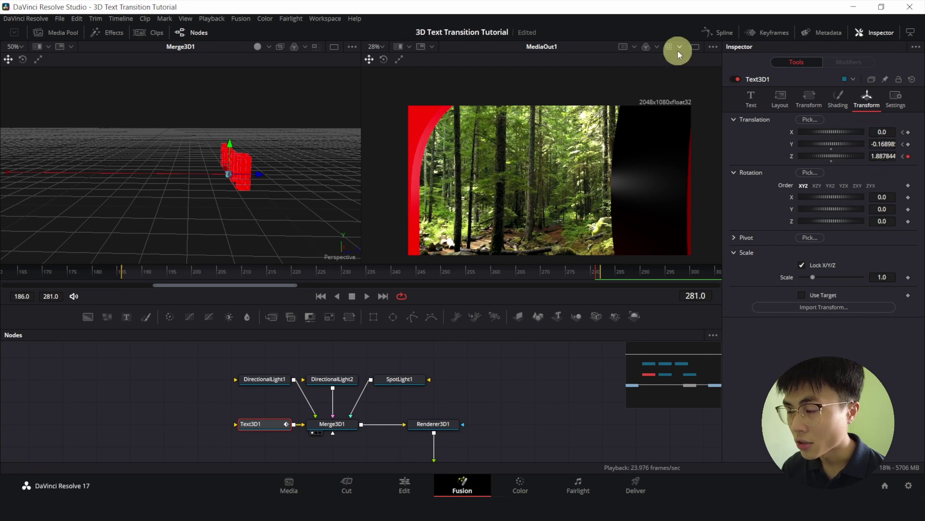
In a single viewer, set frame 281 translation to X -0.2, Y -0.22498, Z 1.977844.
left_click(697, 49)
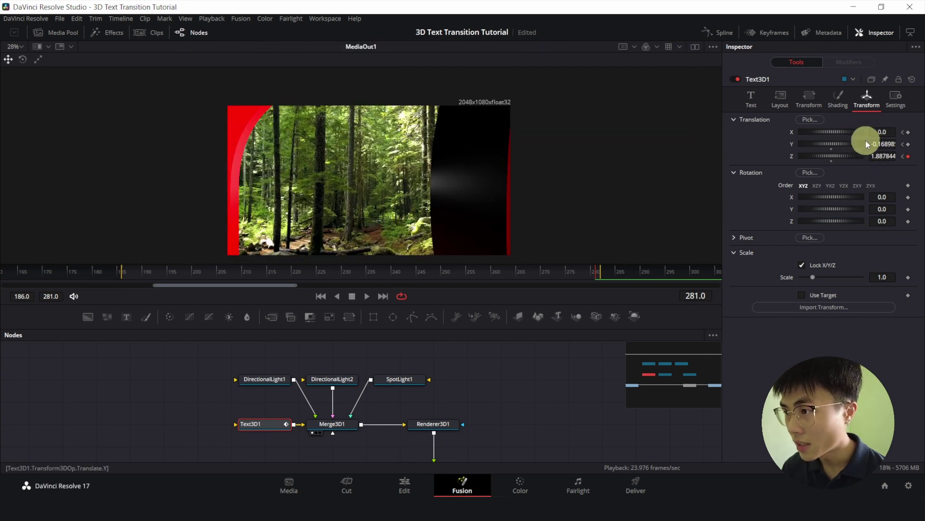
left_click(887, 130)
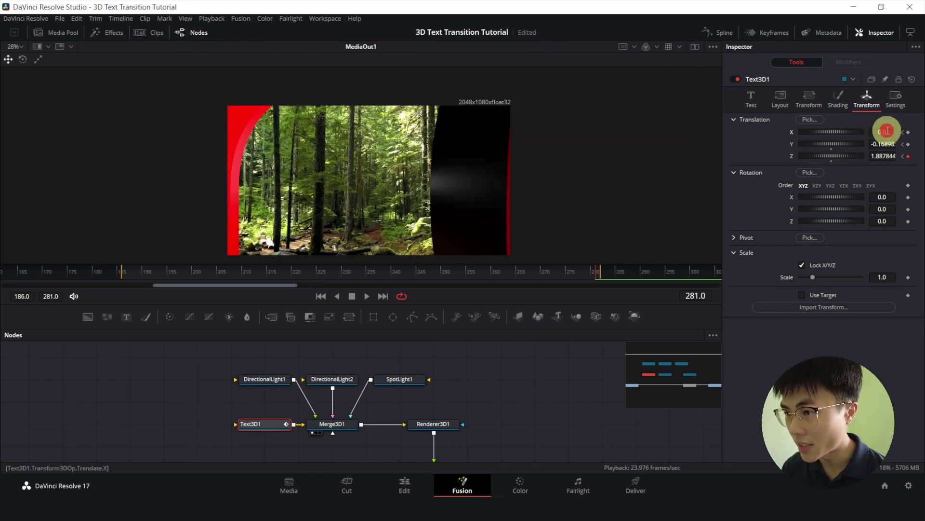
left_click_drag(887, 131, 787, 126)
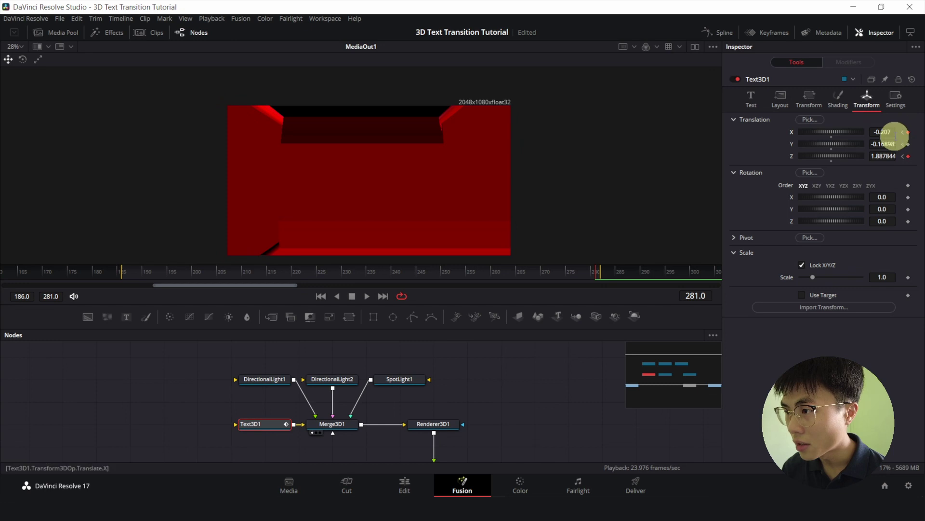
mouse_move(884, 140)
left_mouse_down()
mouse_move(871, 142)
mouse_move(886, 143)
left_mouse_up()
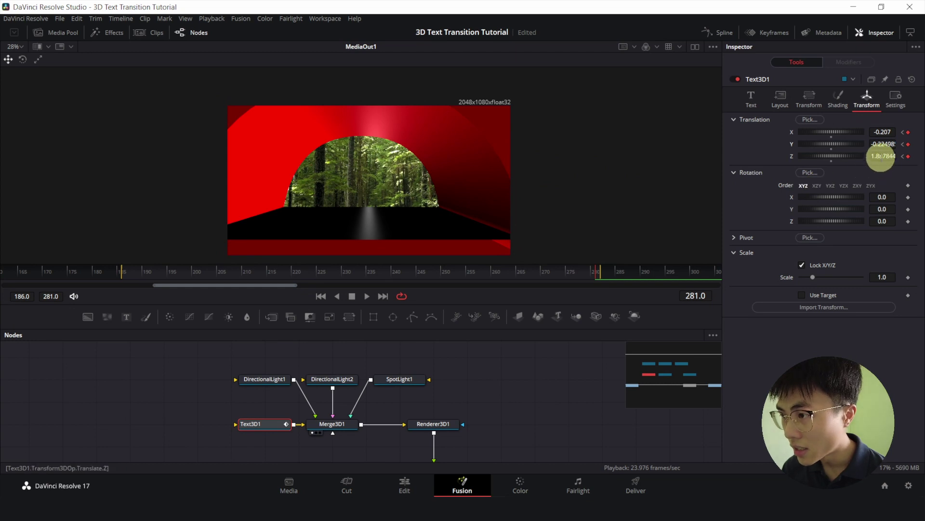
mouse_move(880, 156)
left_mouse_down()
mouse_move(882, 132)
mouse_move(884, 157)
left_mouse_up()
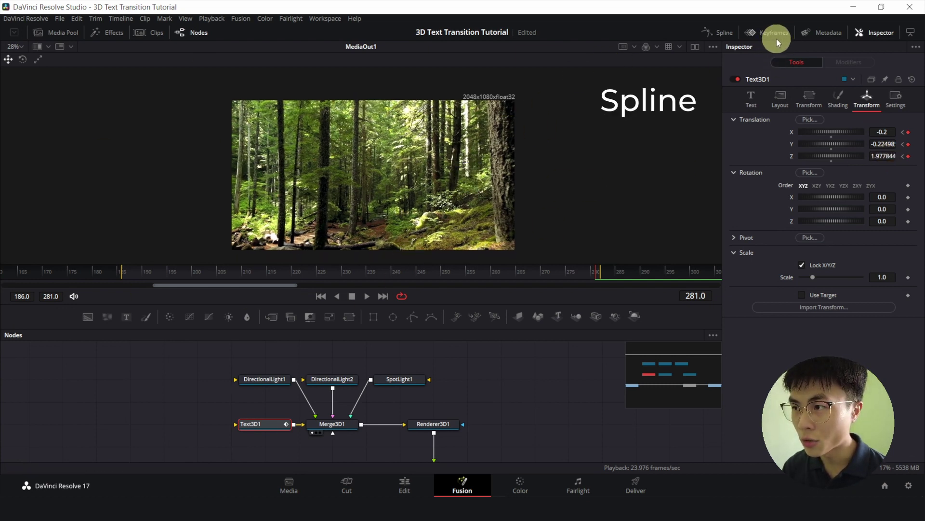
left_click(720, 32)
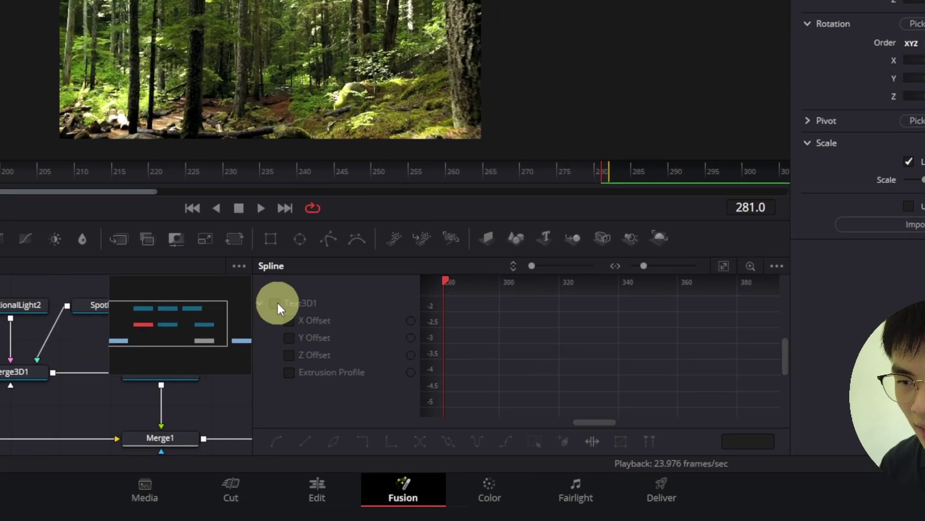
Smooth the final keyframes of the X, Y and Z Offset curves into eased curves.
left_click(378, 360)
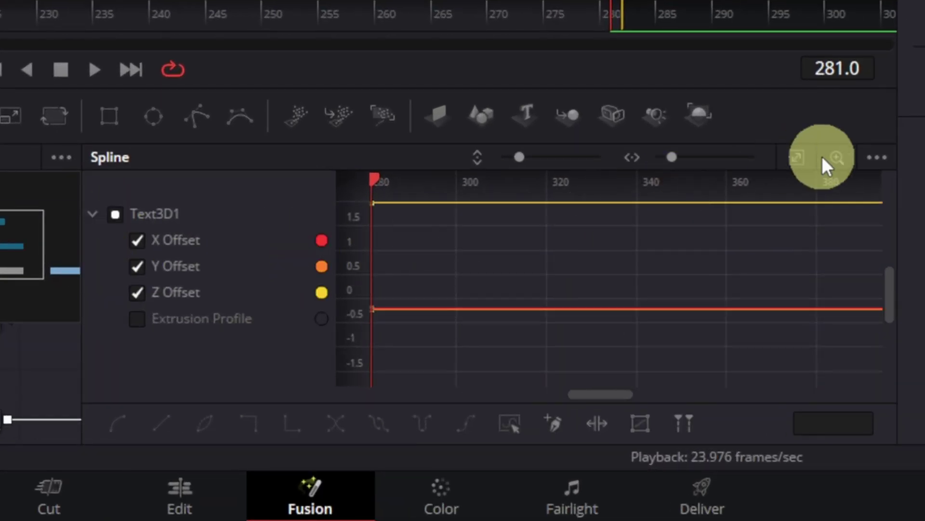
left_click(797, 157)
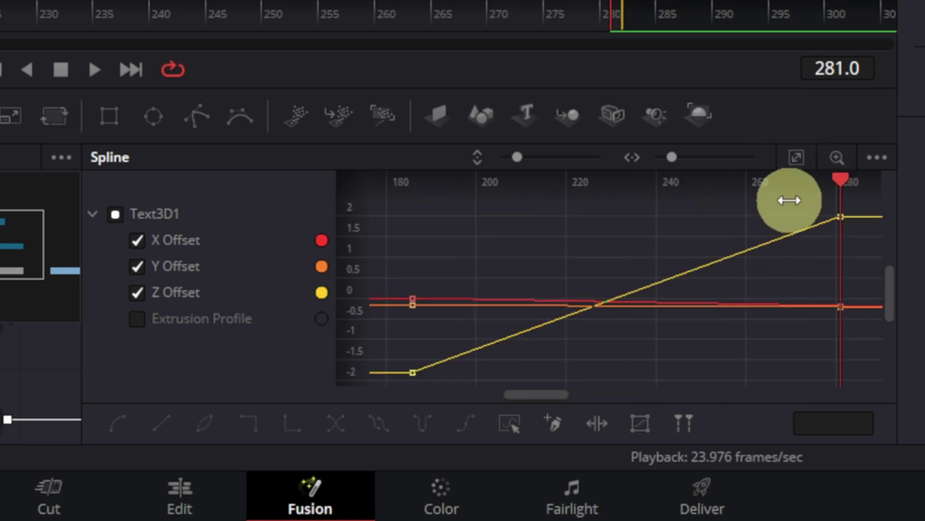
left_click(805, 207)
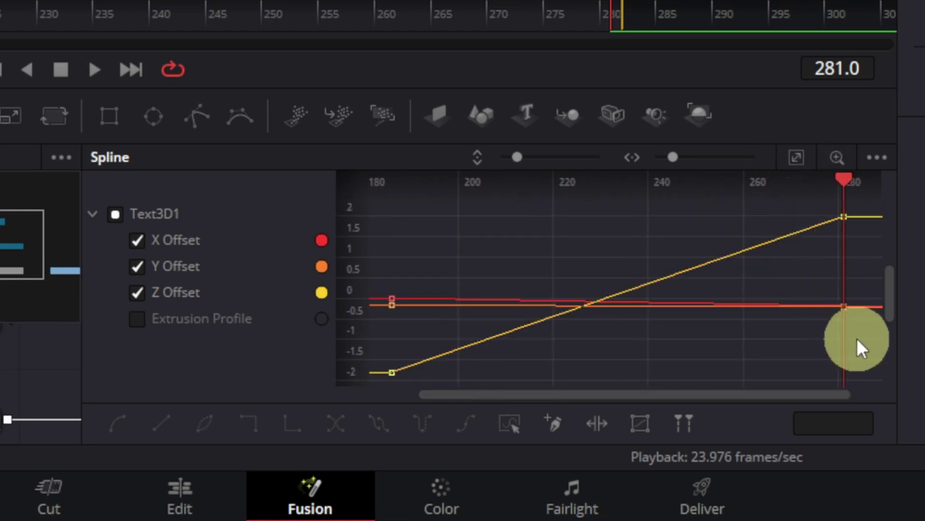
left_click_drag(857, 338, 826, 240)
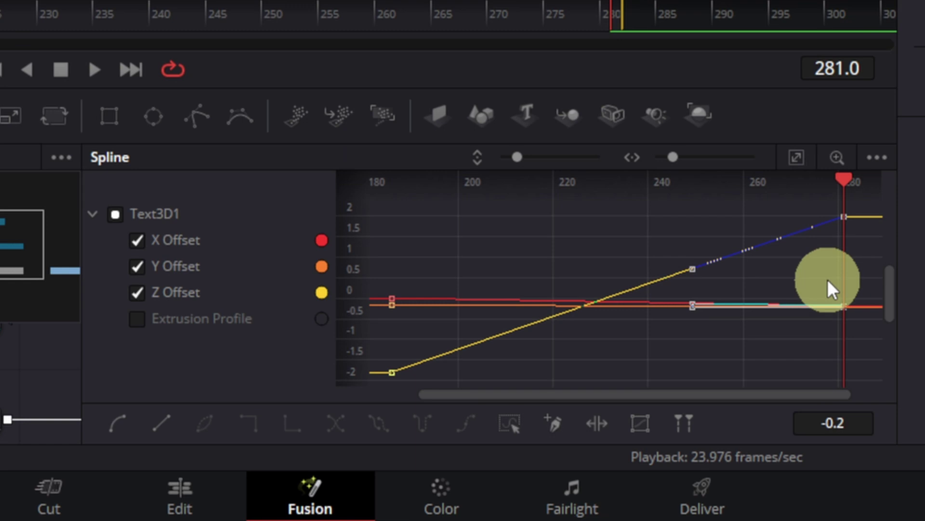
key("f")
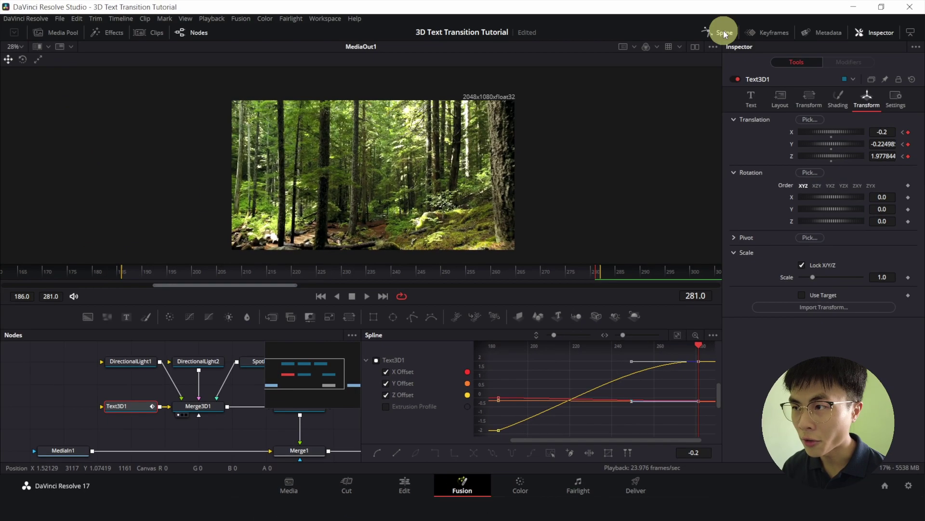
Preview the fly-through from around frame 263, then show the Media Pool clips.
left_click(724, 32)
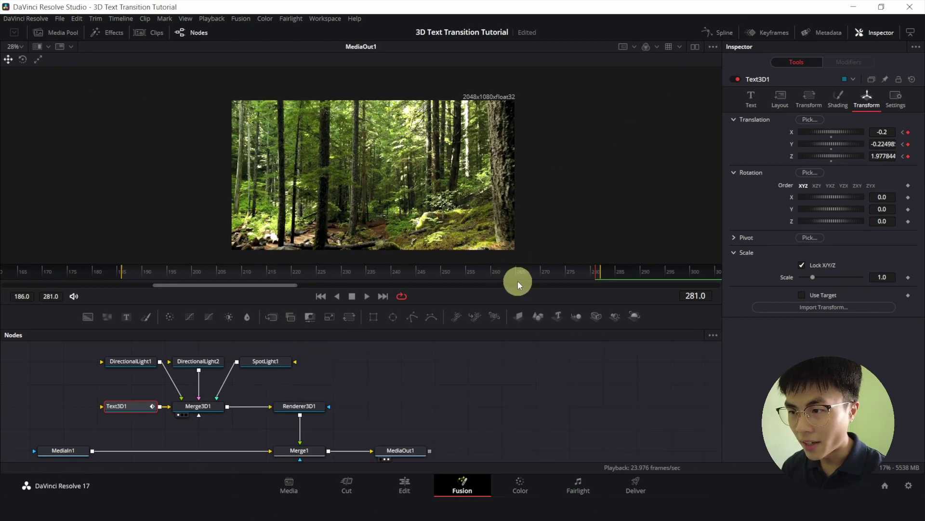
left_click(511, 270)
key("space")
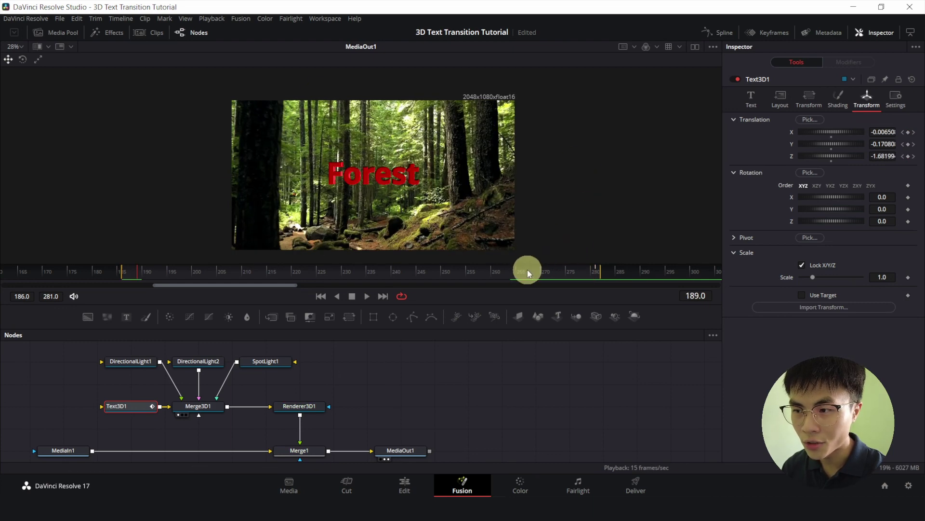
left_click(507, 270)
key("space")
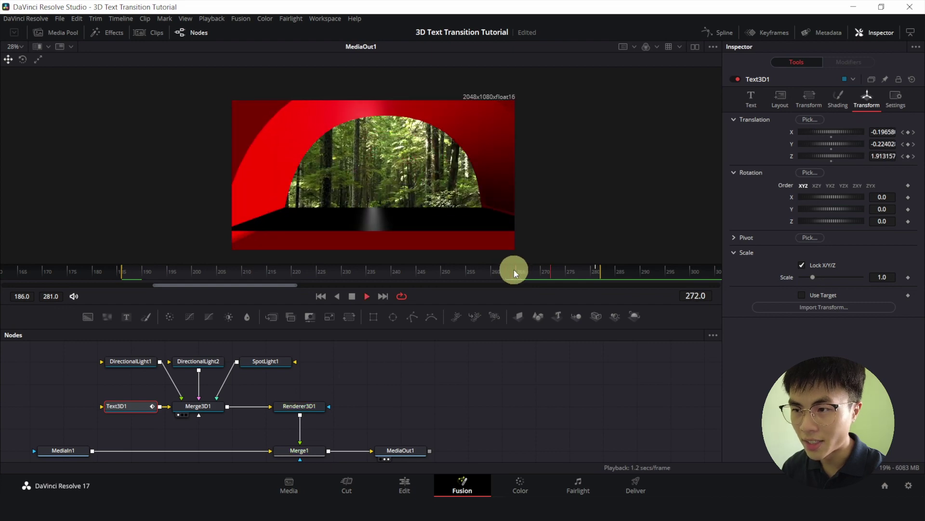
left_click_drag(502, 368, 625, 353)
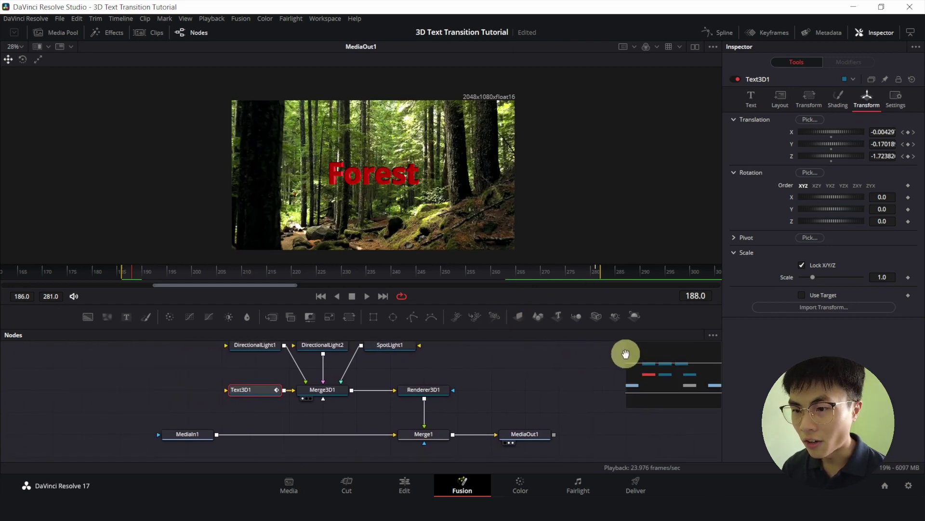
mouse_move(518, 364)
left_mouse_down()
mouse_move(545, 380)
mouse_move(568, 378)
mouse_move(555, 375)
left_mouse_up()
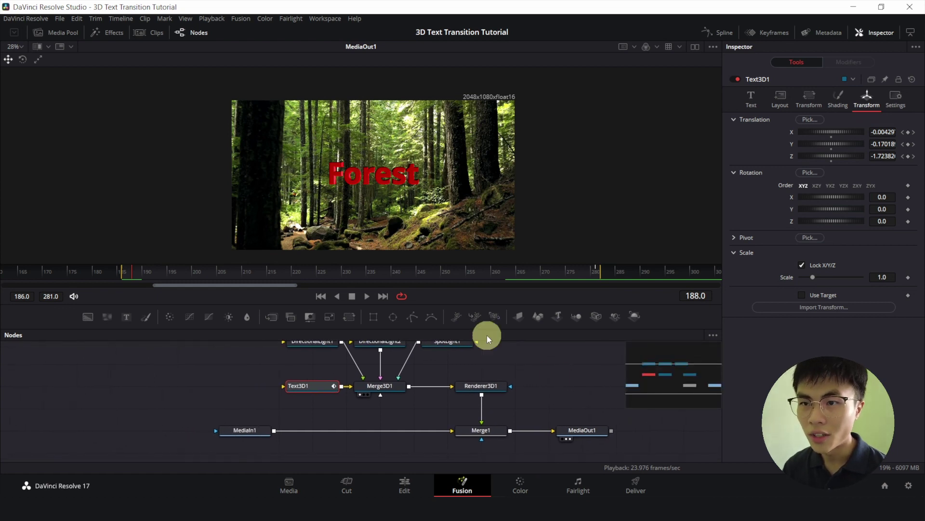
left_click(47, 33)
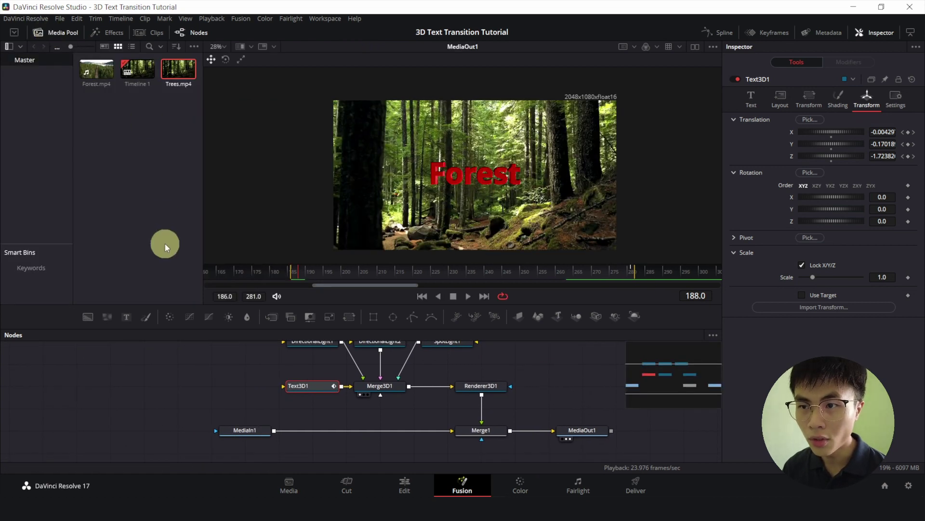
Add Forest.mp4 as MediaIn2, merge it with MediaIn1 through Merge2, and swap Merge2's inputs.
left_click_drag(96, 71, 212, 408)
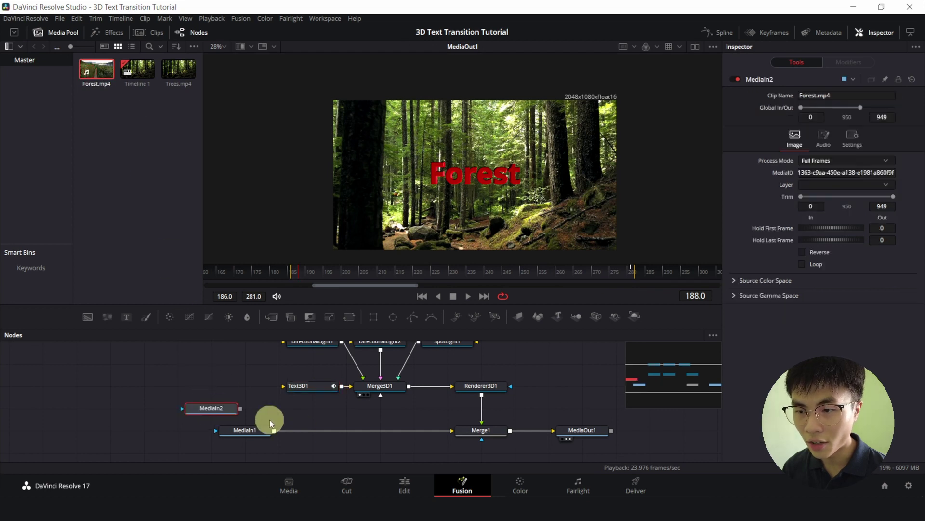
left_click_drag(421, 454, 415, 420)
left_click_drag(199, 372, 227, 411)
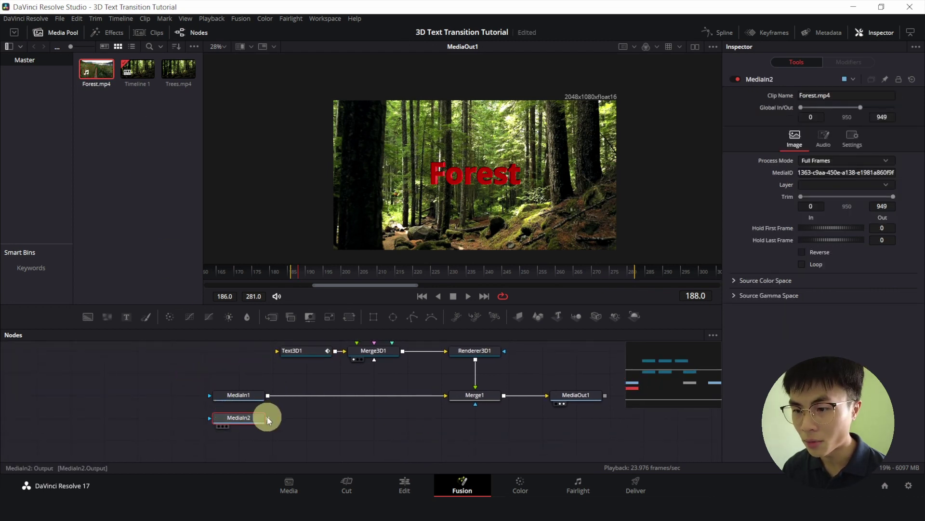
left_click_drag(268, 419, 268, 397)
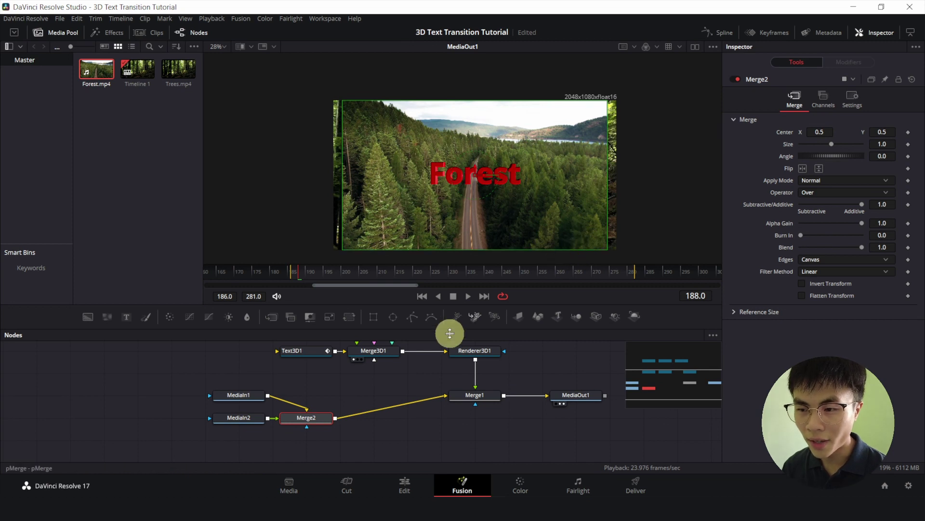
key("ctrl+t")
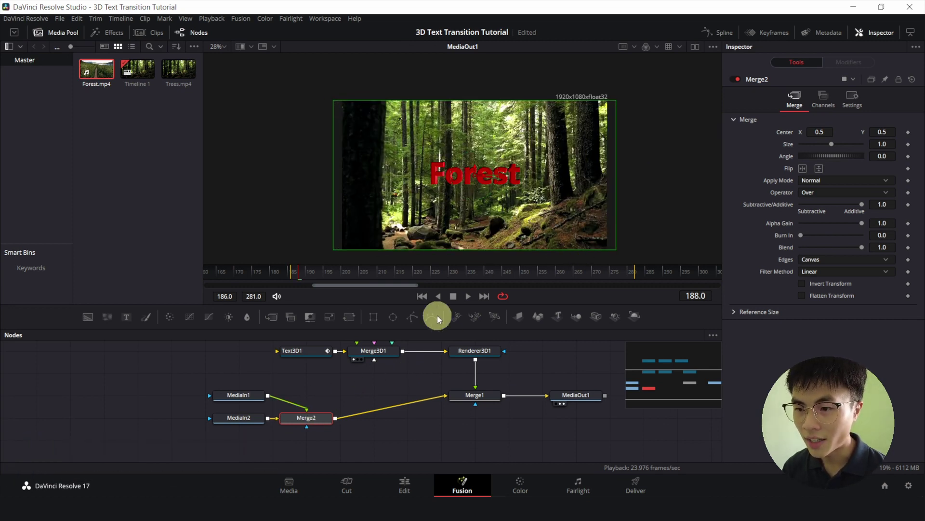
left_click(240, 395)
Add an inverted Polygon mask to MediaIn1 and go to frame 186.
key("shift+space")
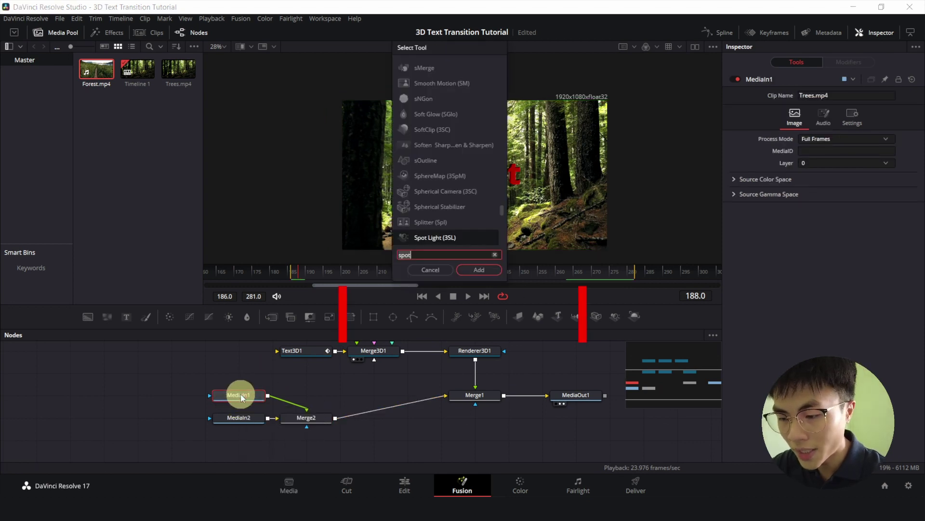
type("poly")
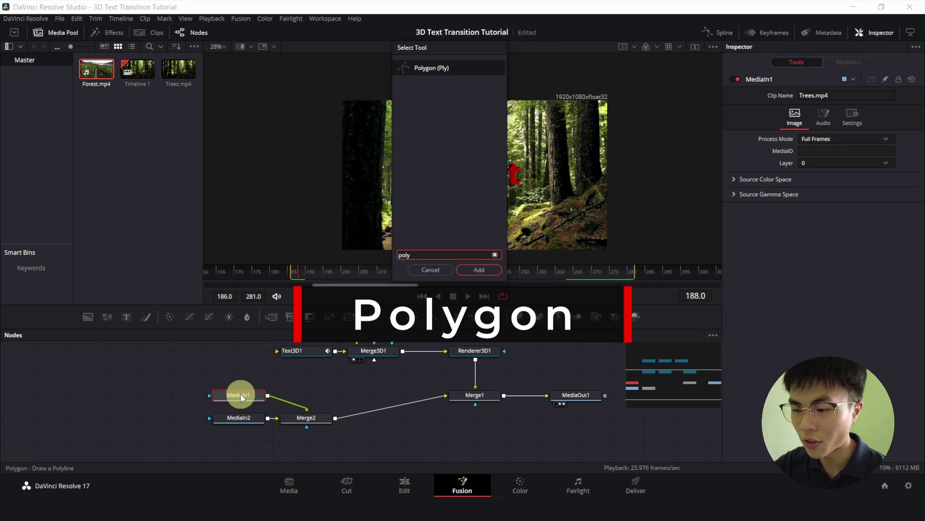
key("Return")
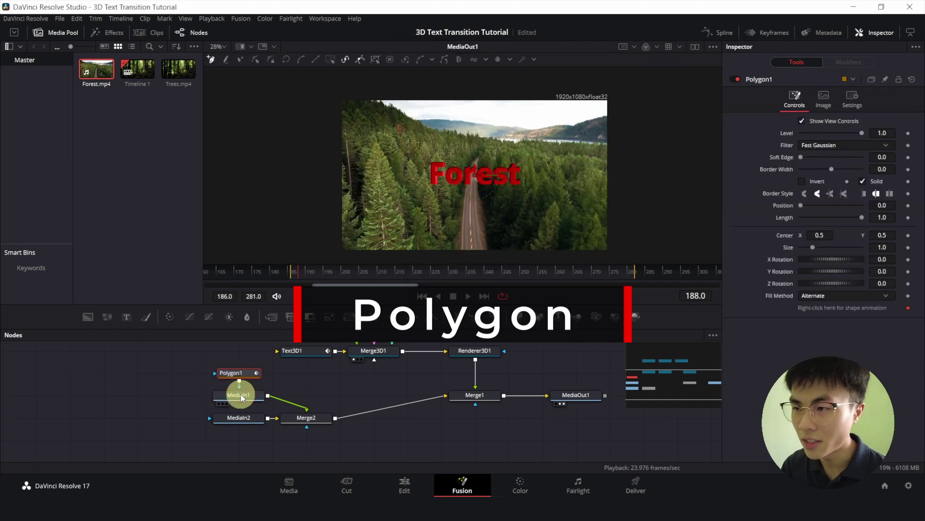
left_click(803, 181)
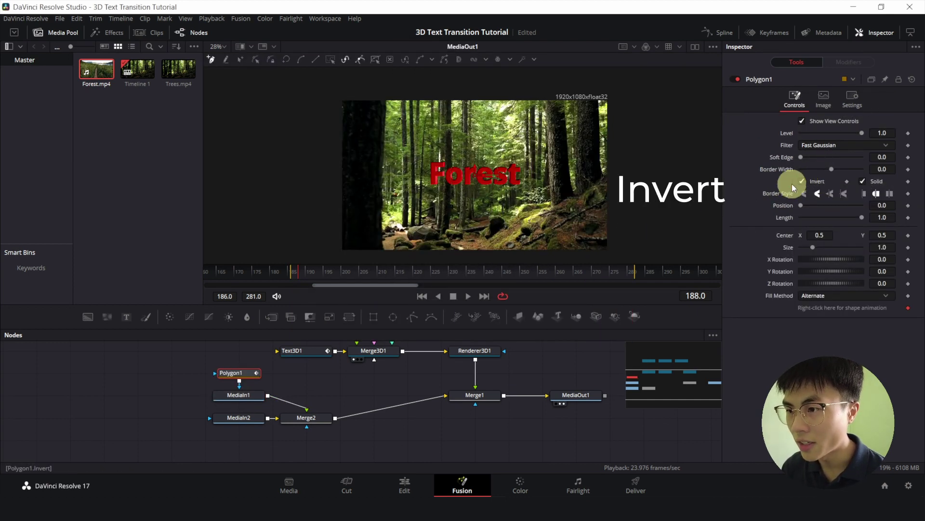
left_click(424, 298)
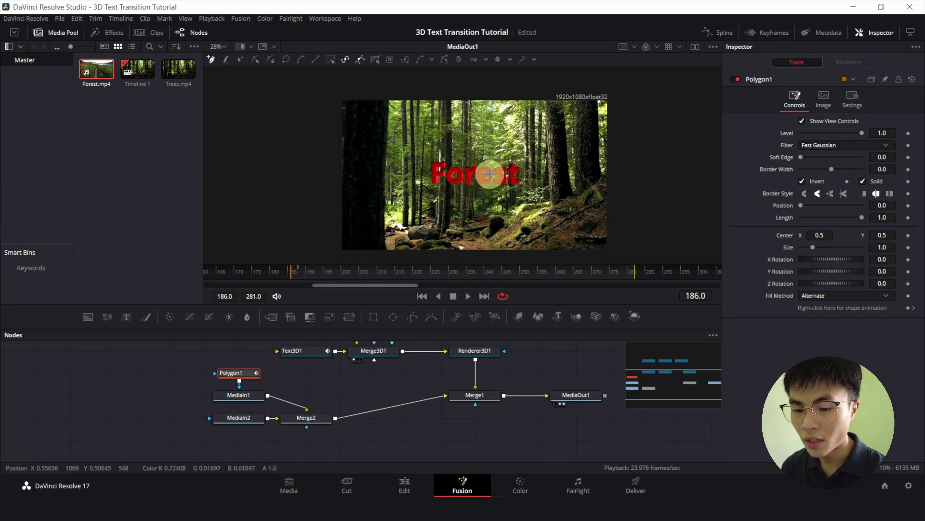
Trace polygon points around the e's hole and close the shape.
scroll(465, 178, "up", 10)
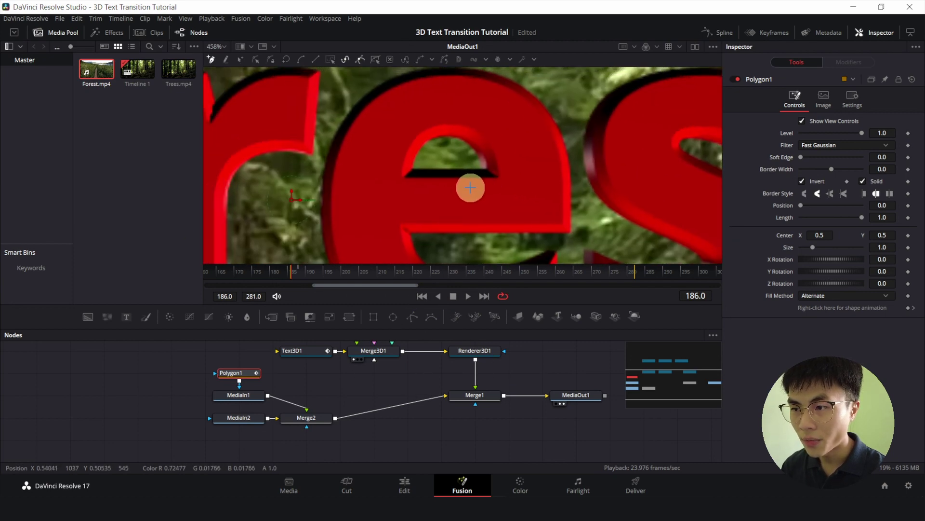
scroll(533, 193, "up", 2)
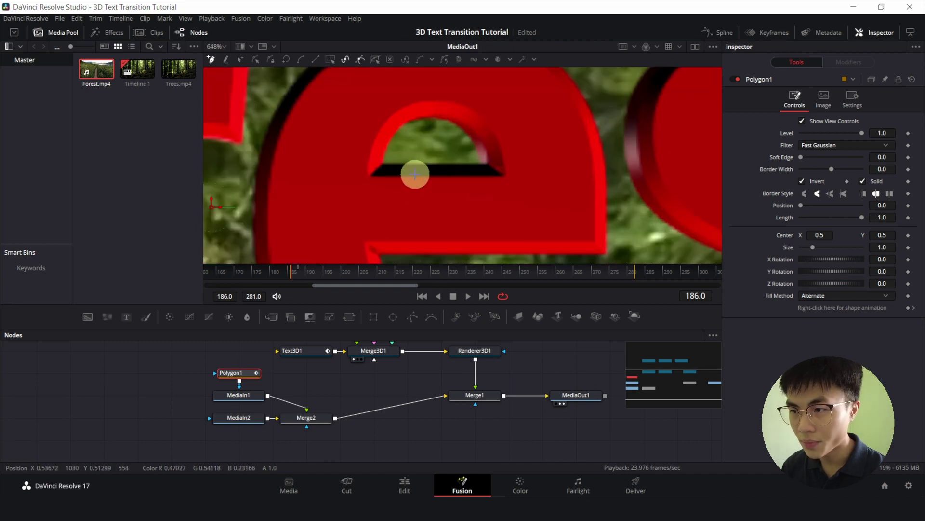
scroll(390, 187, "up", 1)
left_click(329, 223)
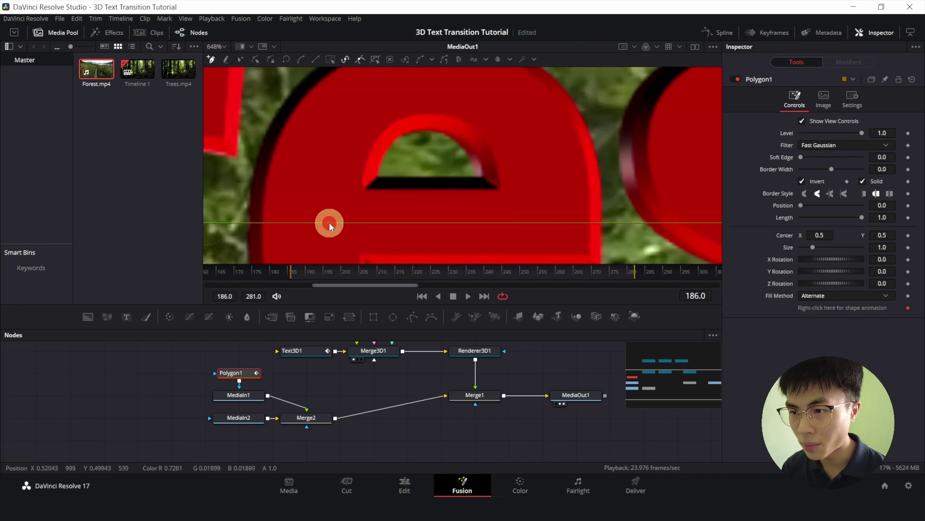
left_click(562, 224)
left_click(541, 152)
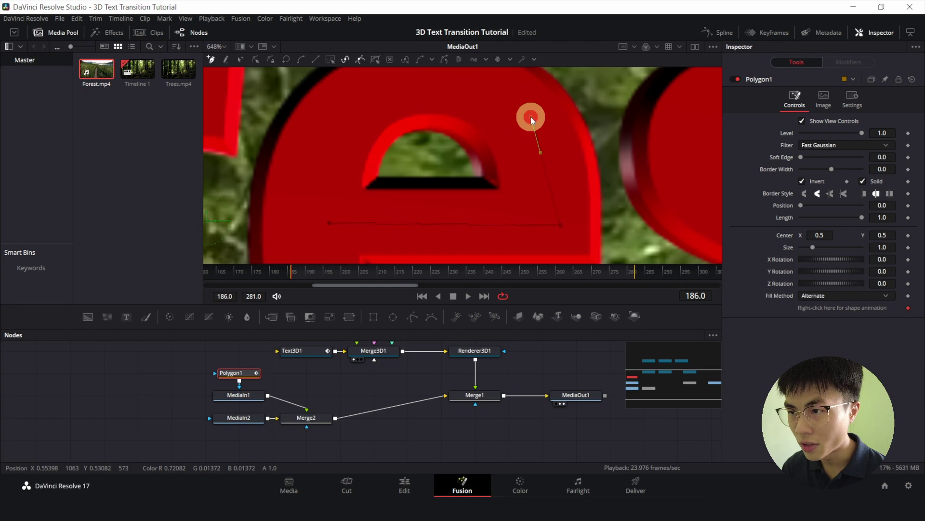
left_click_drag(466, 88, 451, 82)
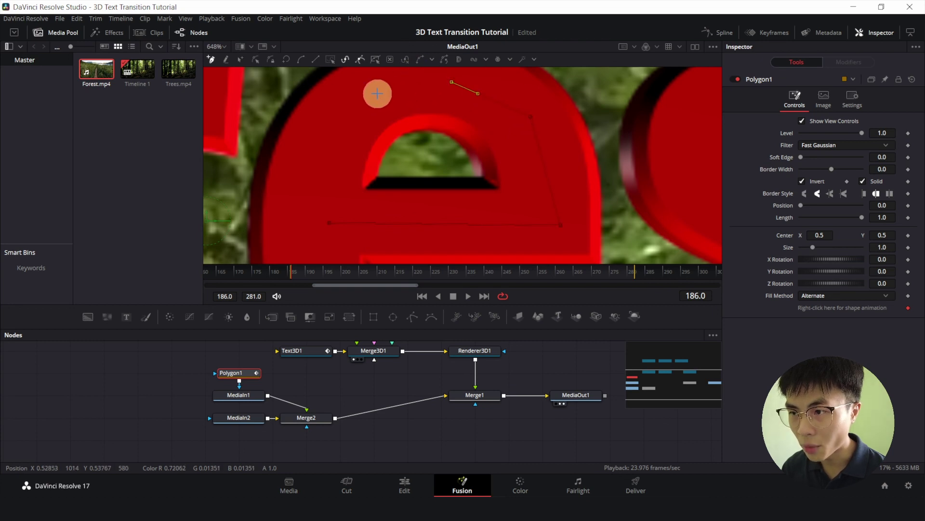
left_click_drag(378, 93, 363, 95)
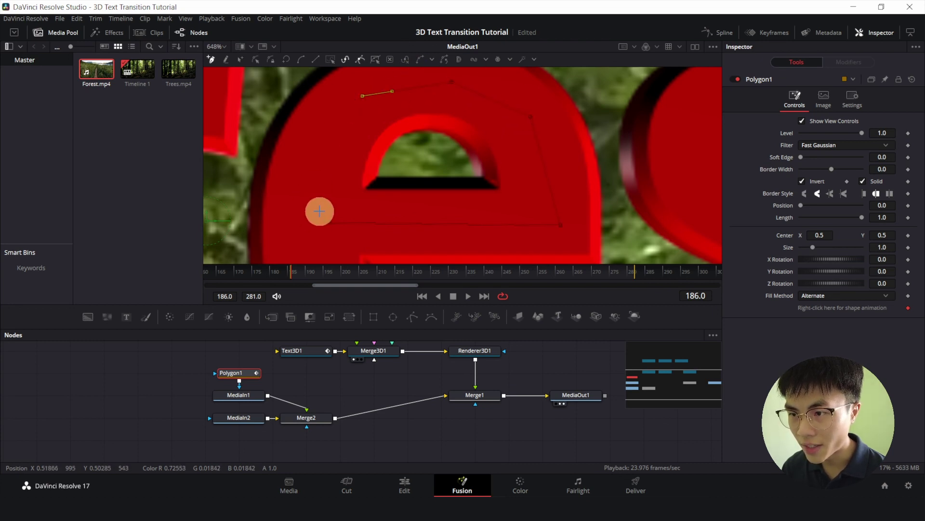
left_click(329, 224)
left_click_drag(329, 225, 315, 227)
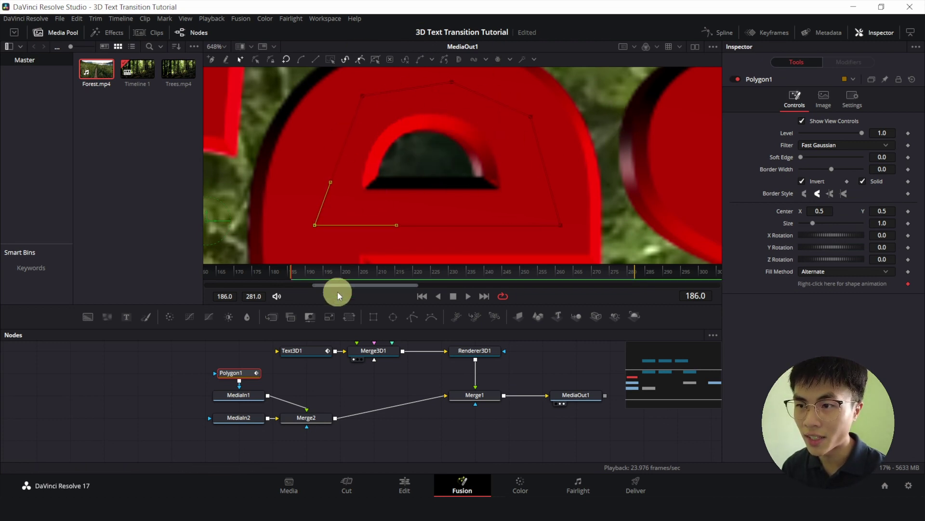
At frame 228, scale the polygon mask up around the letter's arch.
scroll(421, 202, "down", 2)
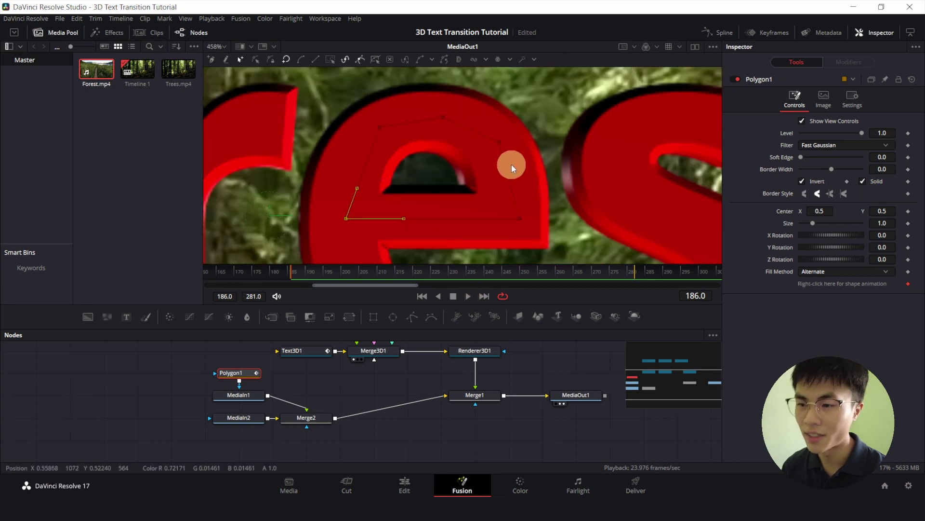
scroll(505, 166, "down", 2)
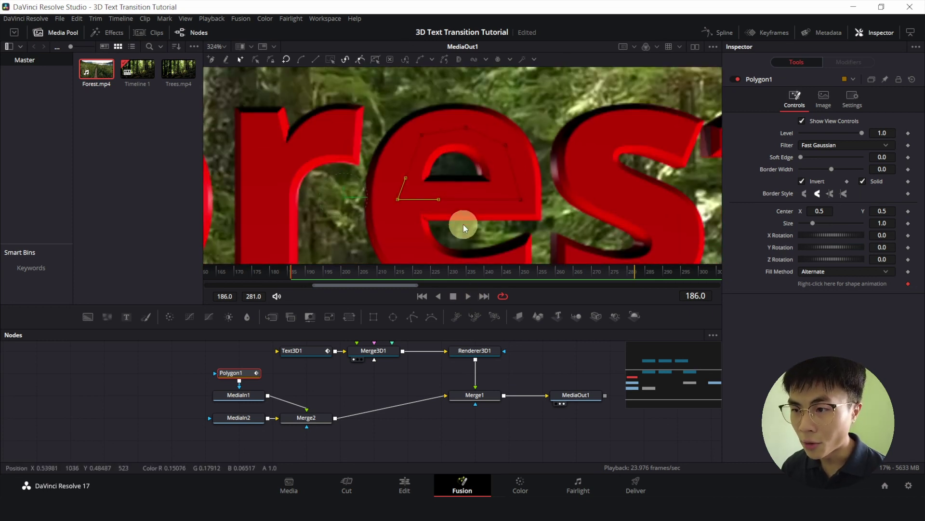
left_click(441, 270)
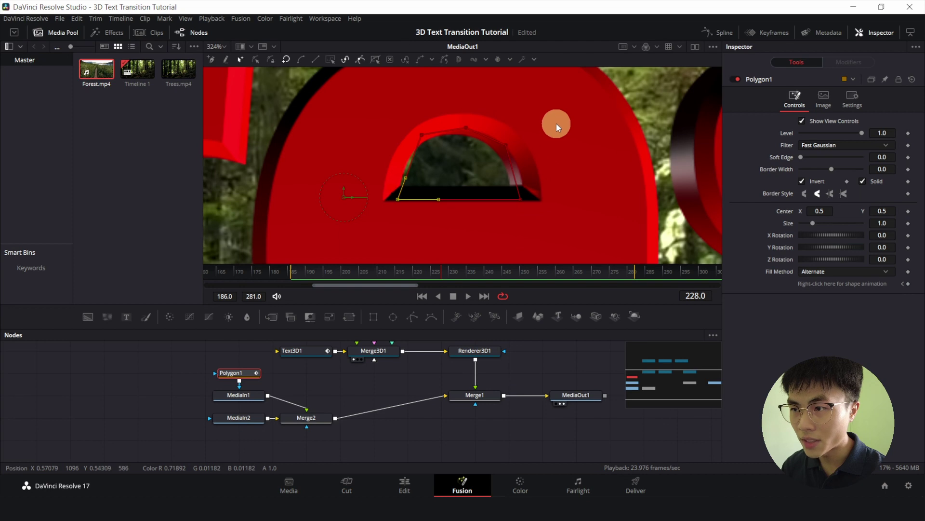
left_click_drag(530, 184, 533, 202)
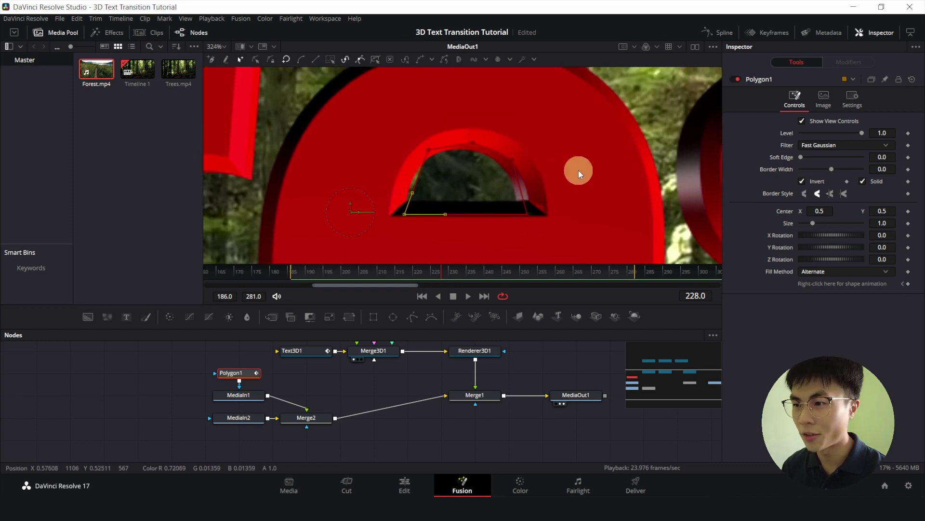
scroll(577, 169, "down", 1)
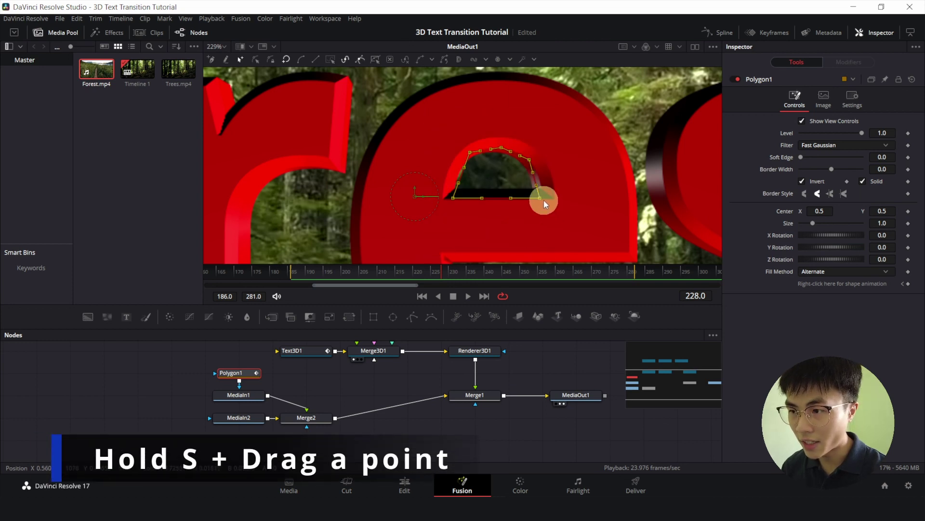
key("s")
left_click_drag(539, 198, 748, 244)
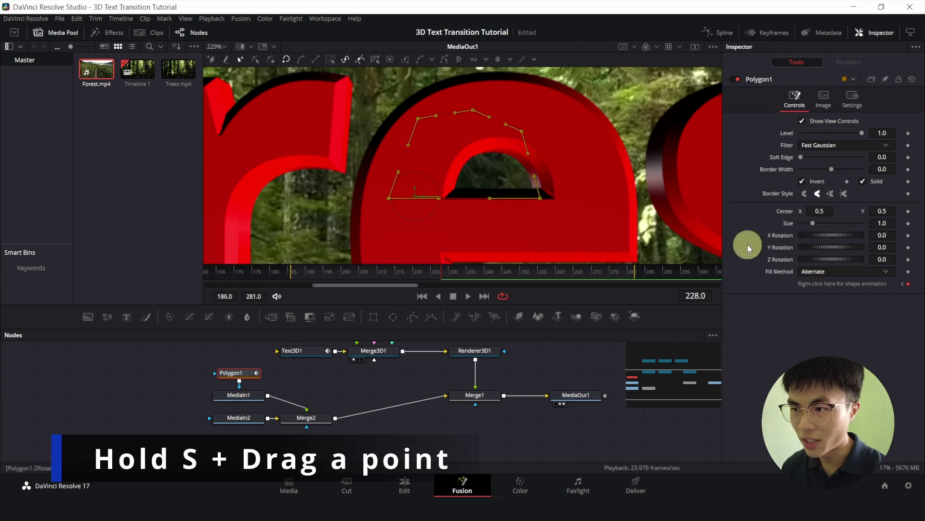
left_click_drag(539, 188, 570, 212)
At frame 255, stretch the mask points to fit inside the E's hole.
left_click_drag(535, 272, 538, 273)
scroll(579, 195, "down", 5)
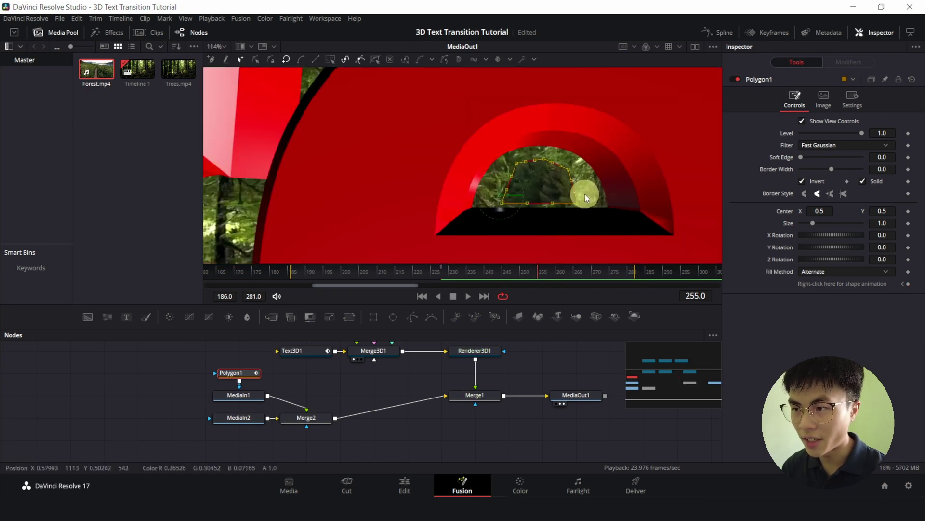
scroll(565, 227, "up", 3)
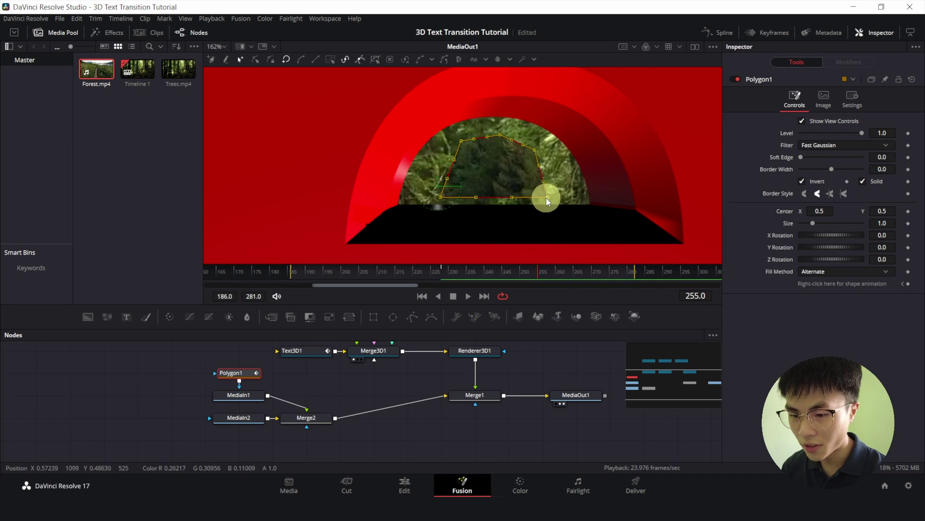
key("ctrl+z")
scroll(655, 207, "down", 3)
left_click_drag(600, 206, 646, 219)
left_click(598, 270)
scroll(544, 194, "down", 4)
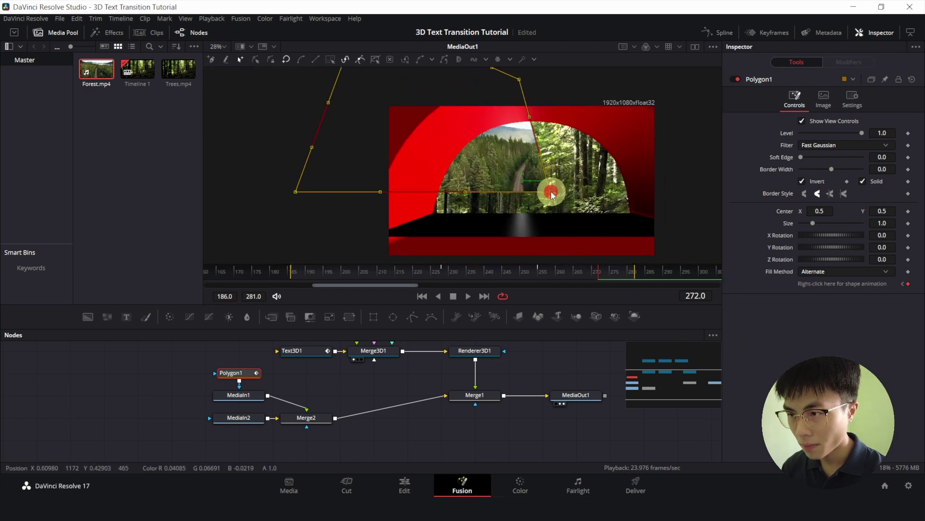
Enlarge the mask at frame 272, then spread its points beyond the frame edges at 278.
left_click_drag(552, 190, 640, 267)
left_click(621, 272)
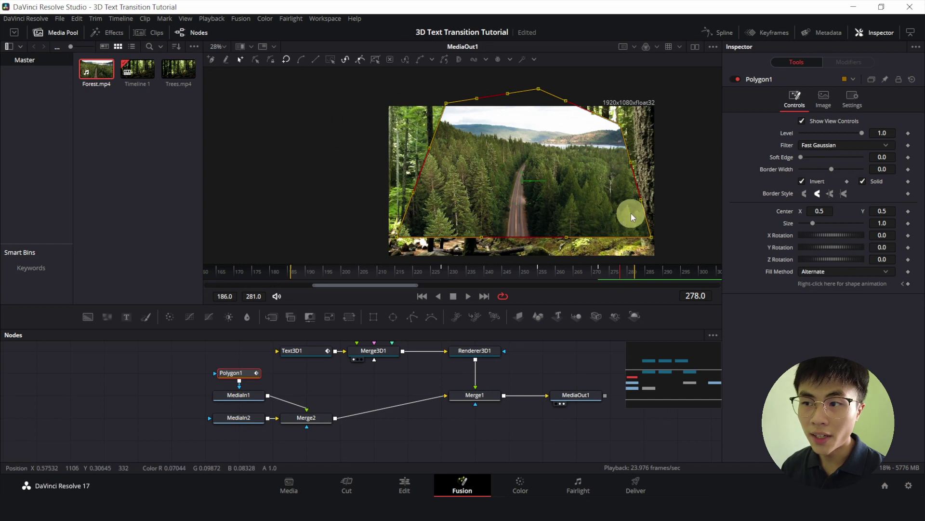
left_click_drag(712, 218, 653, 195)
scroll(653, 194, "down", 2)
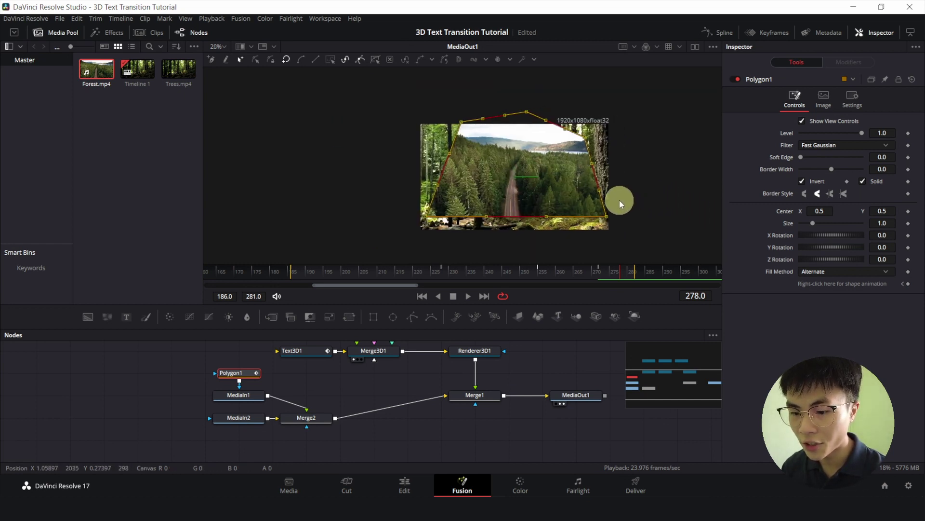
left_click_drag(606, 217, 790, 322)
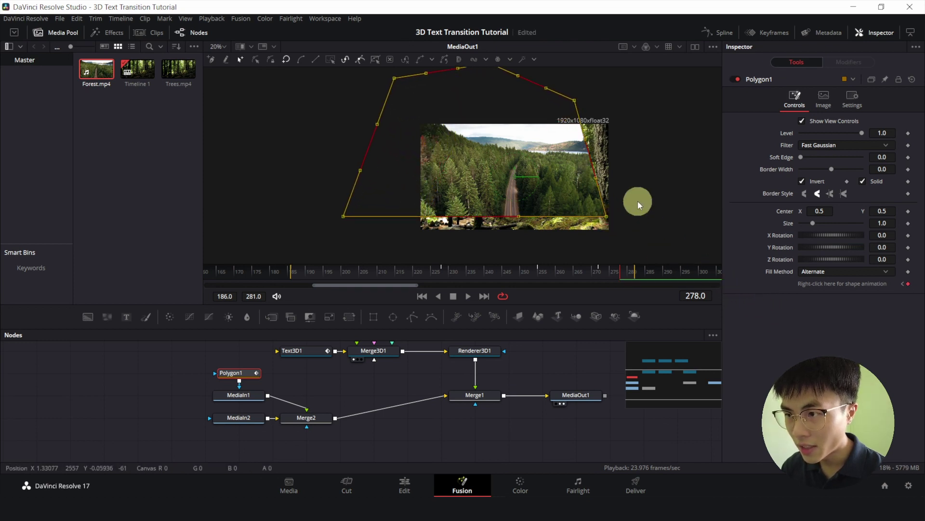
left_click_drag(605, 216, 640, 233)
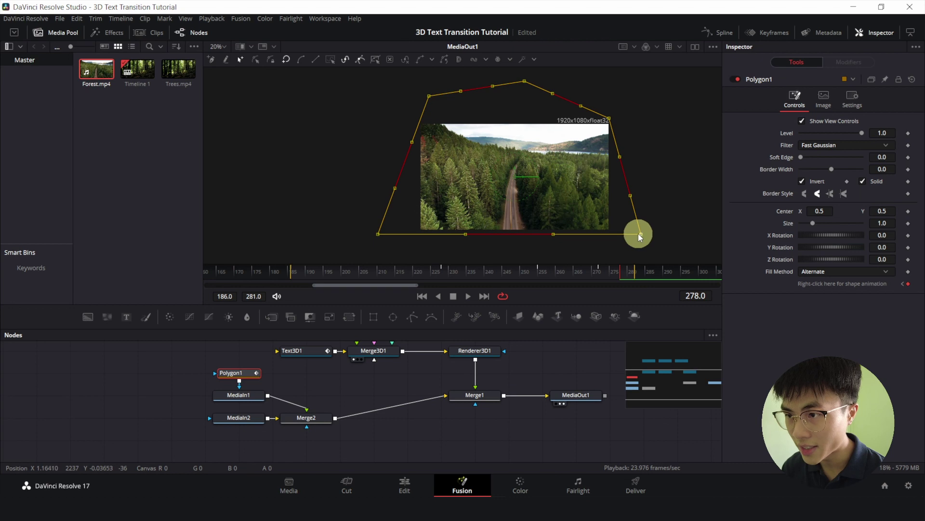
View MediaOut1 in a taller preview and play the fly-through from frame 241.
left_click(577, 393)
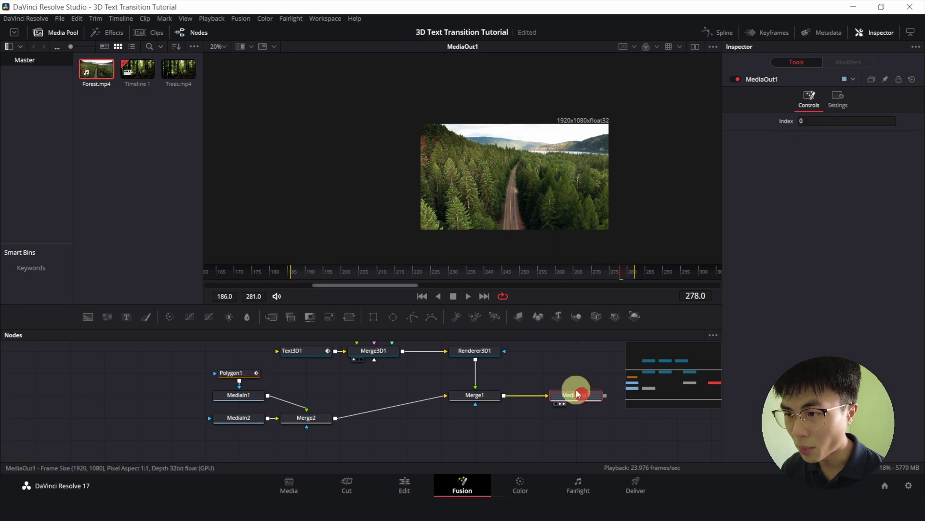
left_click_drag(503, 273, 469, 270)
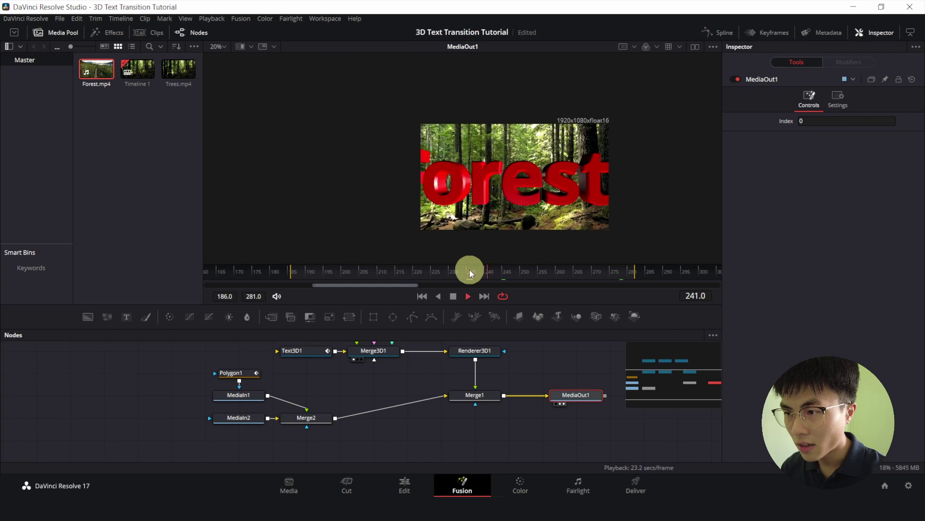
scroll(511, 225, "up", 3)
key("space")
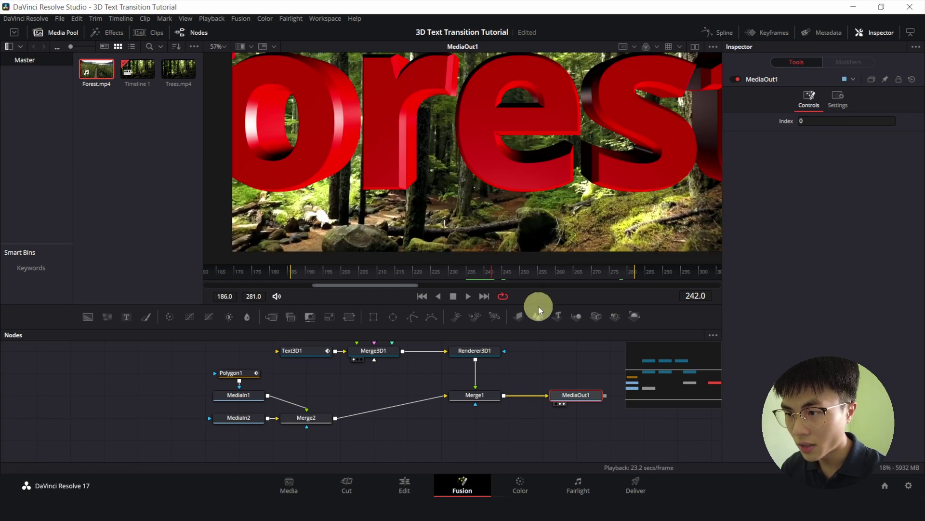
left_click_drag(538, 302, 533, 359)
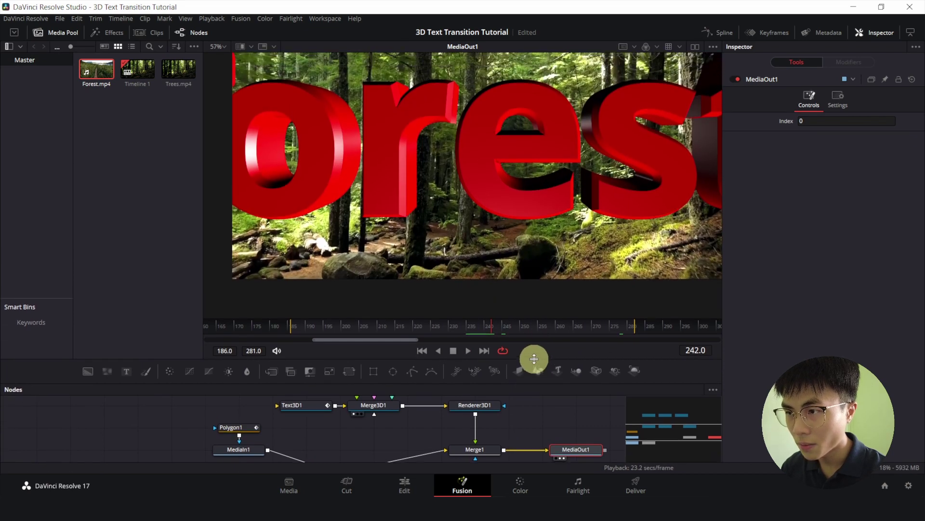
left_click(487, 322)
key("space")
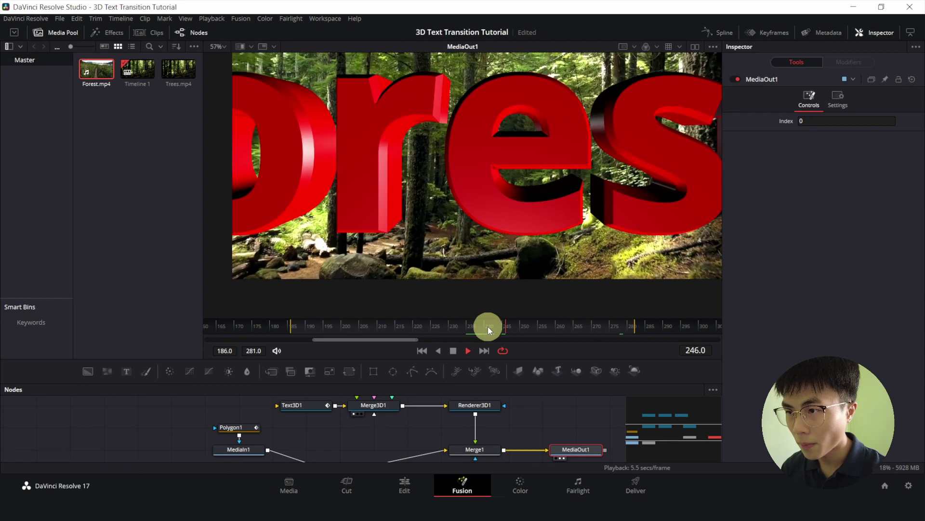
scroll(548, 217, "down", 2)
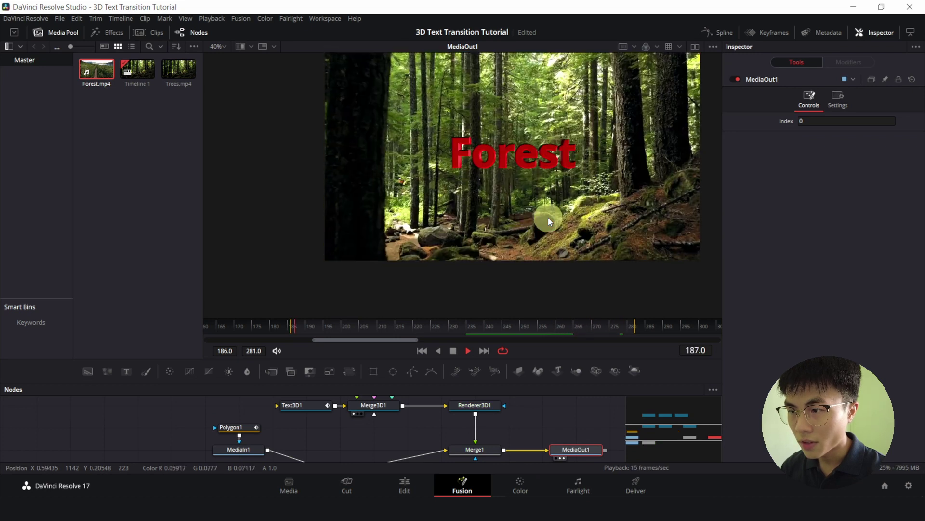
key("space")
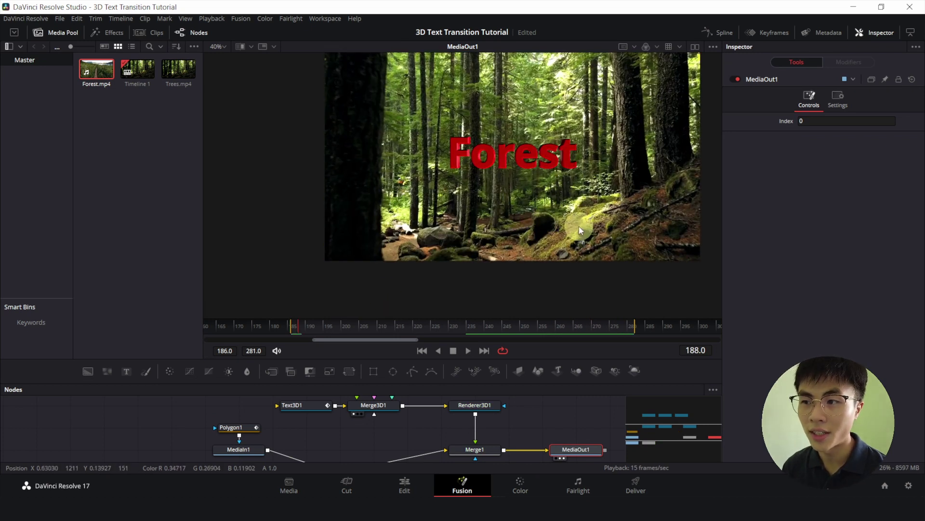
left_click_drag(523, 416, 548, 386)
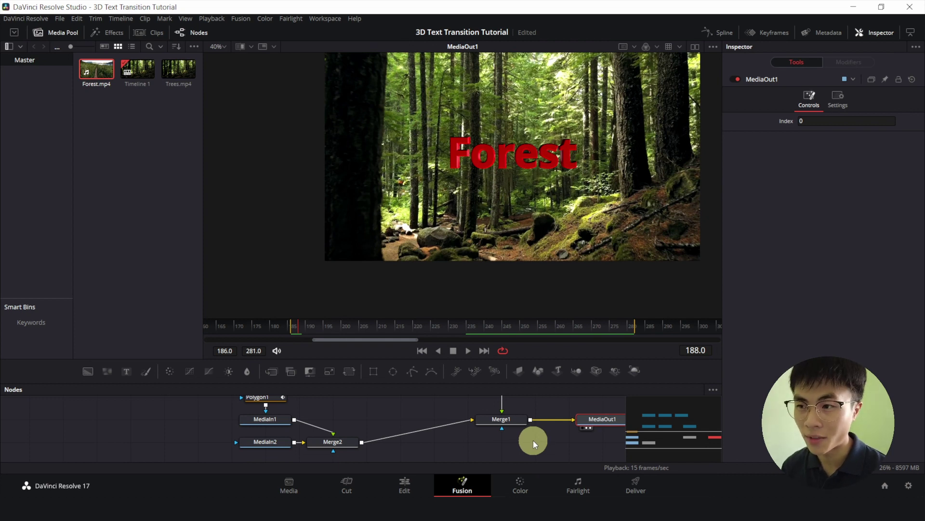
Move MediaIn2 left and add a Rays node after it.
left_click_drag(459, 441, 538, 432)
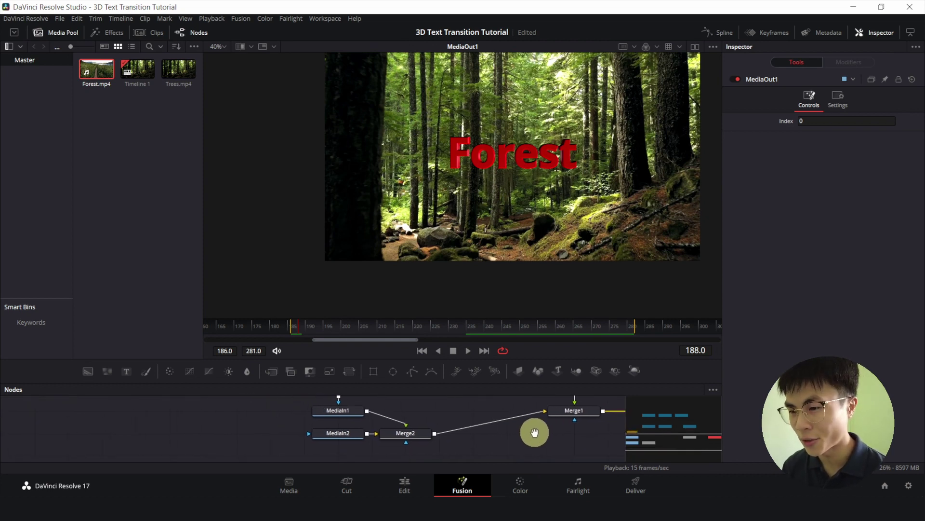
left_click(349, 435)
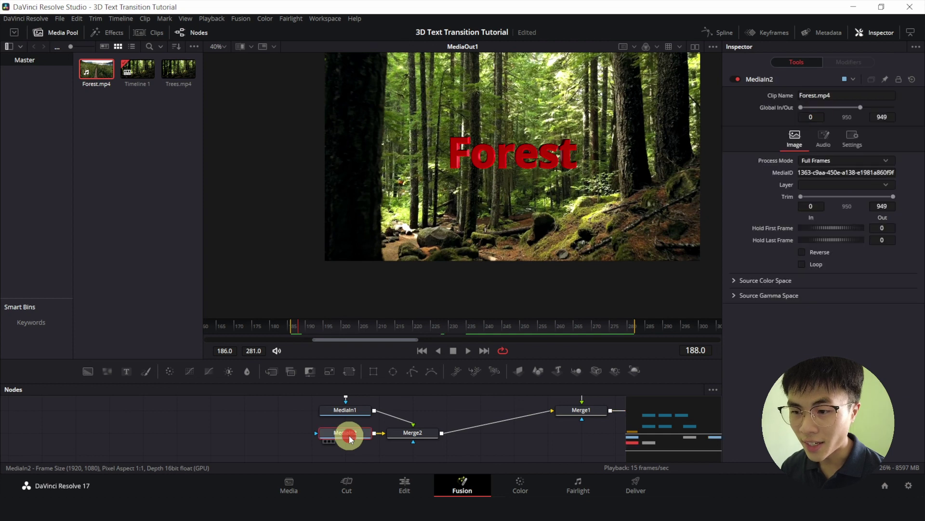
left_click_drag(347, 434, 248, 439)
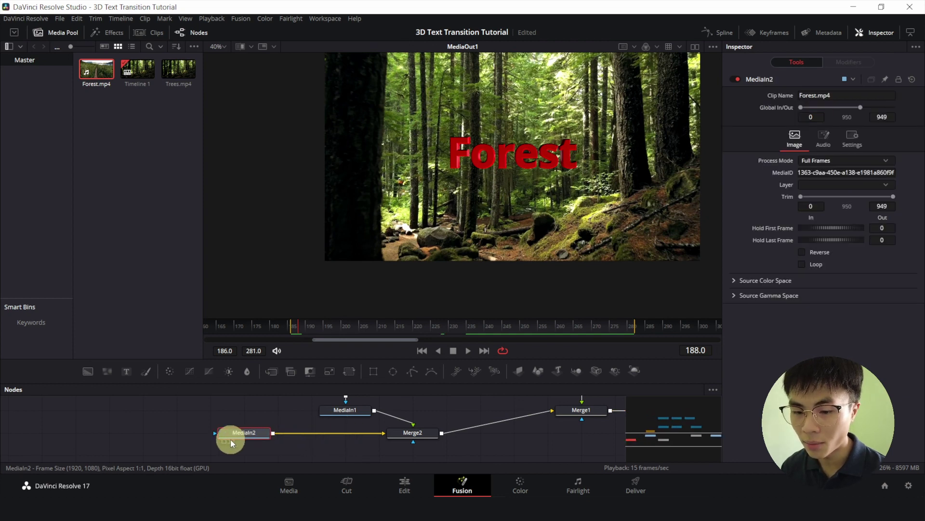
key("shift+space")
type("rays")
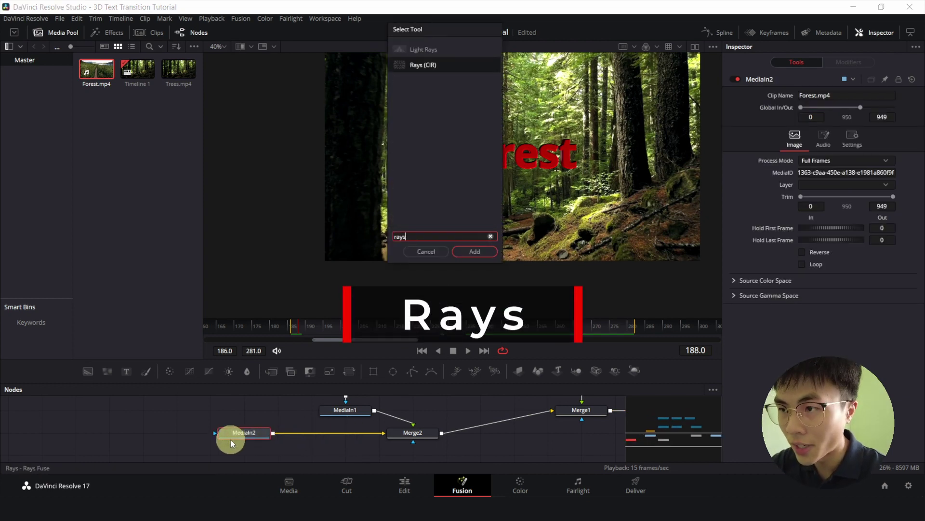
key("Return")
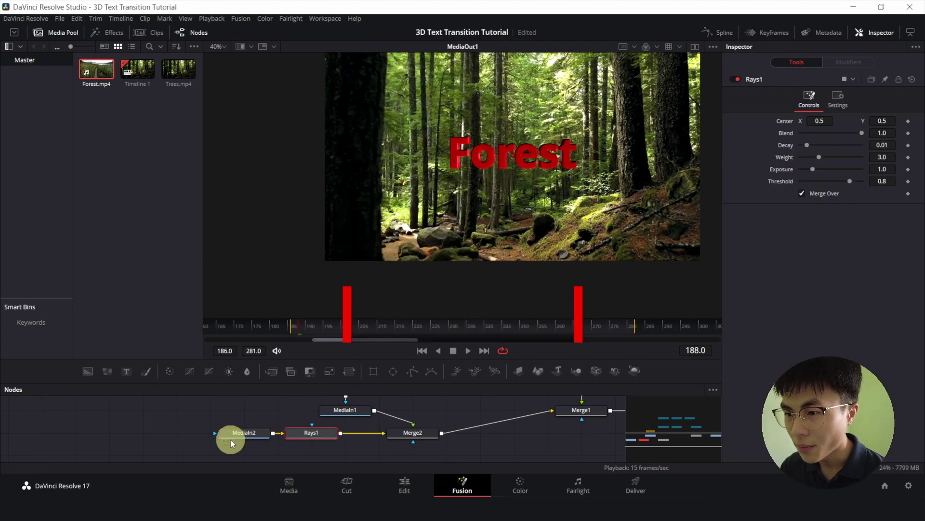
Keyframe Rays Exposure 3.976 and Center X 0.5436 at frame 258, fading to 0 by 281.
left_click(550, 325)
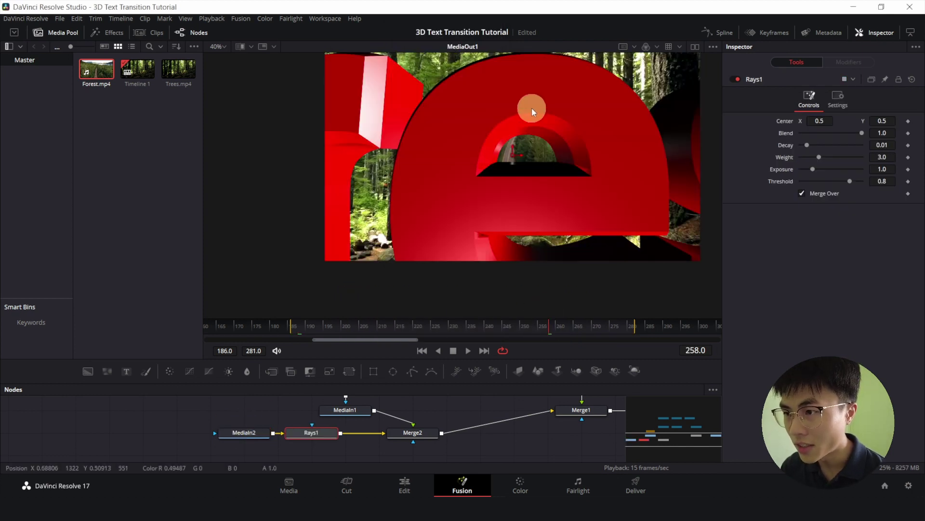
left_click_drag(531, 108, 513, 145)
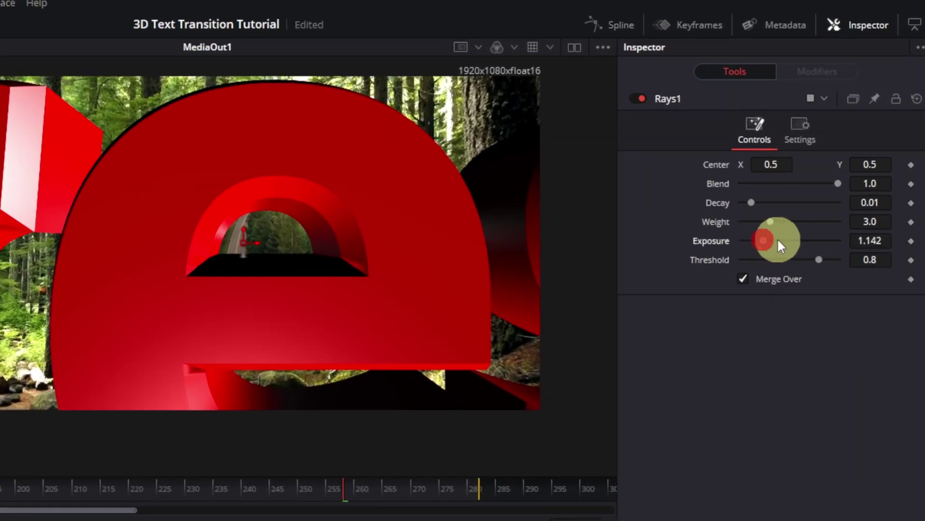
left_click_drag(777, 238, 894, 242)
left_click(911, 241)
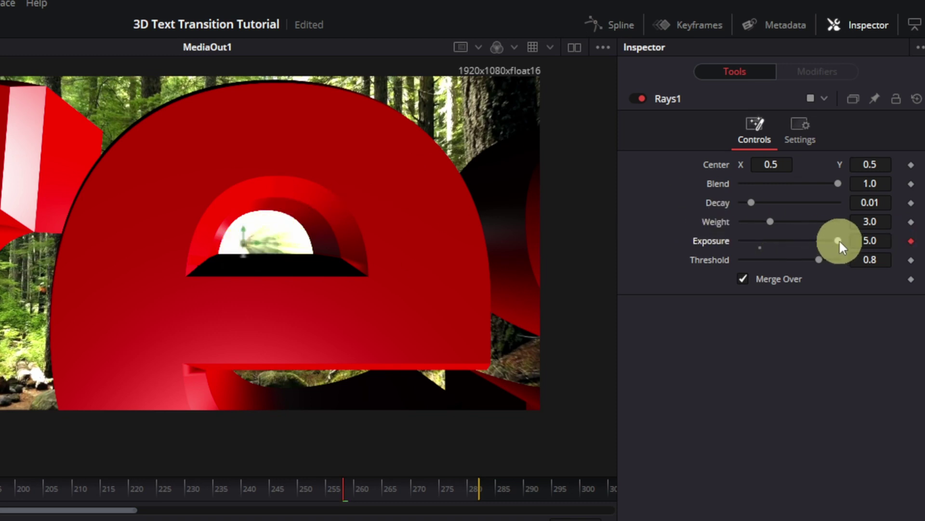
left_click_drag(839, 239, 818, 241)
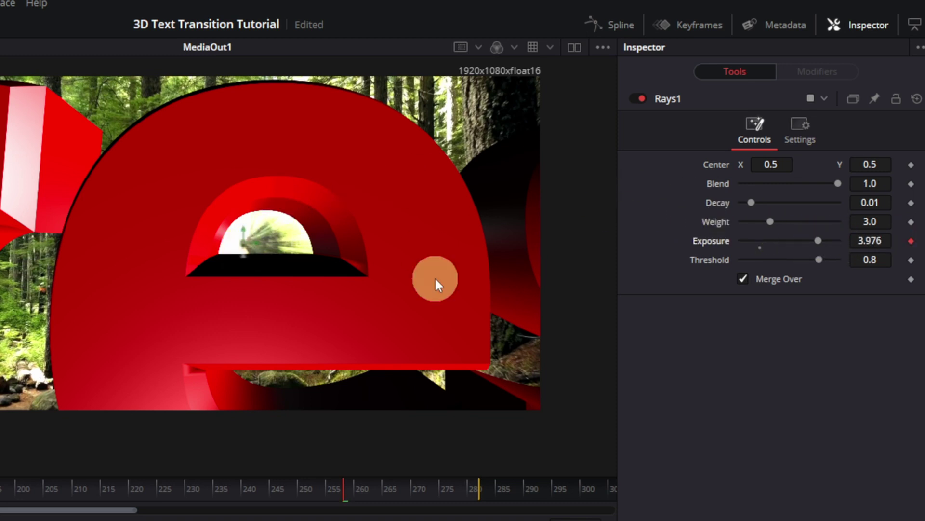
left_click_drag(259, 241, 285, 244)
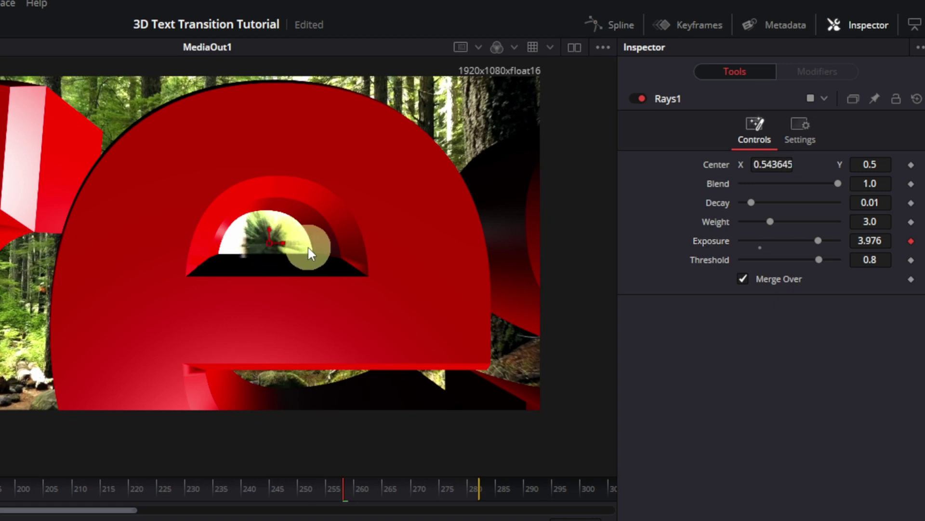
scroll(309, 248, "up", 3)
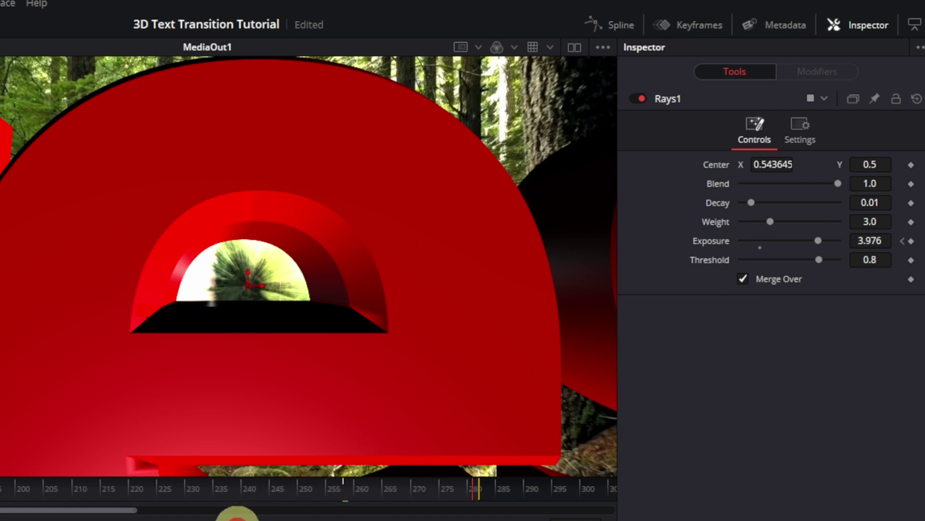
left_click(237, 515)
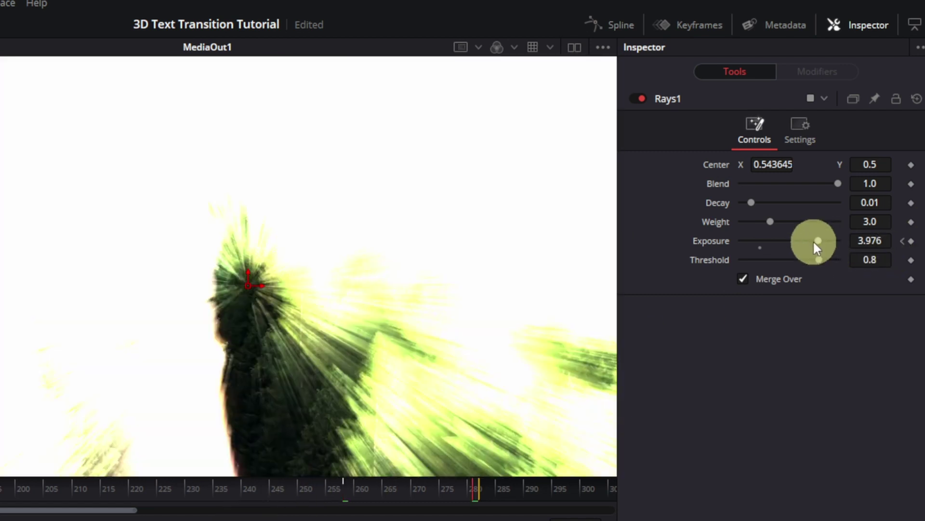
double_click(719, 241)
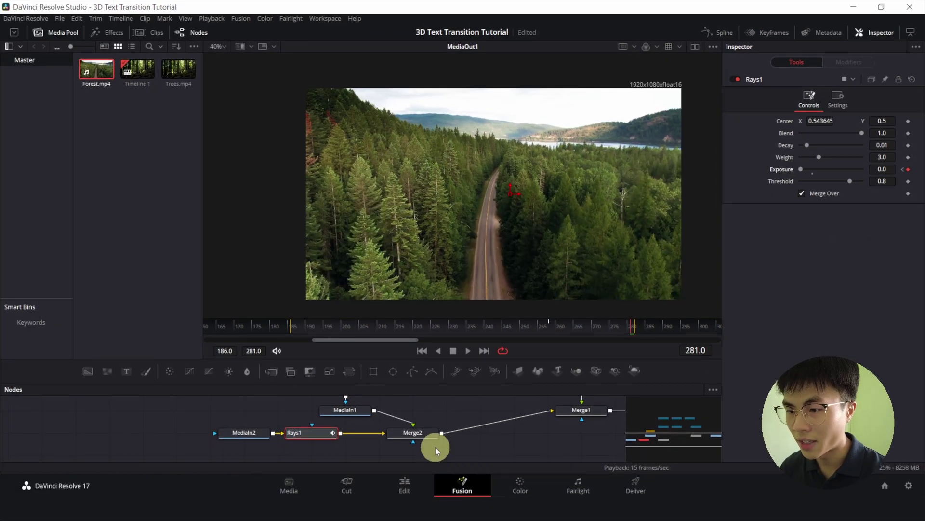
On the Edit page, extend Trees.mp4 by +02:13 and preview from the start full screen.
left_click(404, 482)
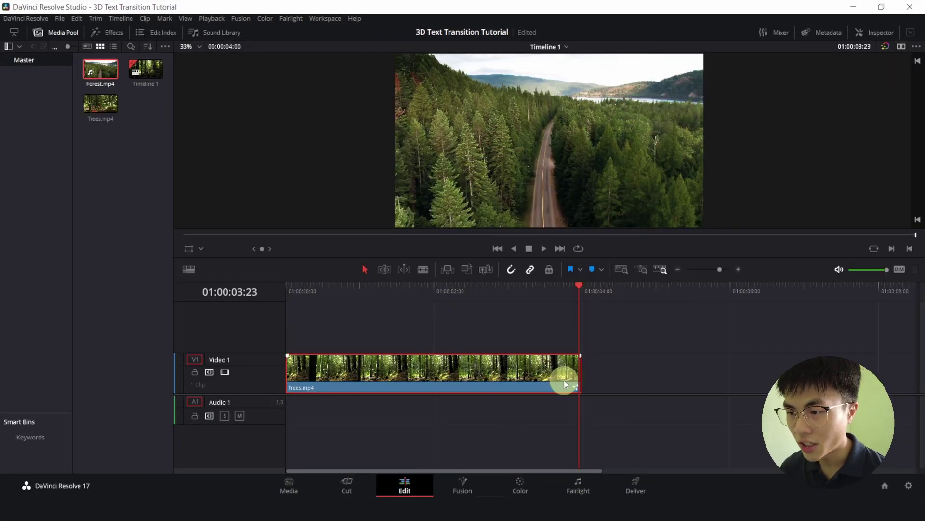
left_click_drag(581, 372, 836, 370)
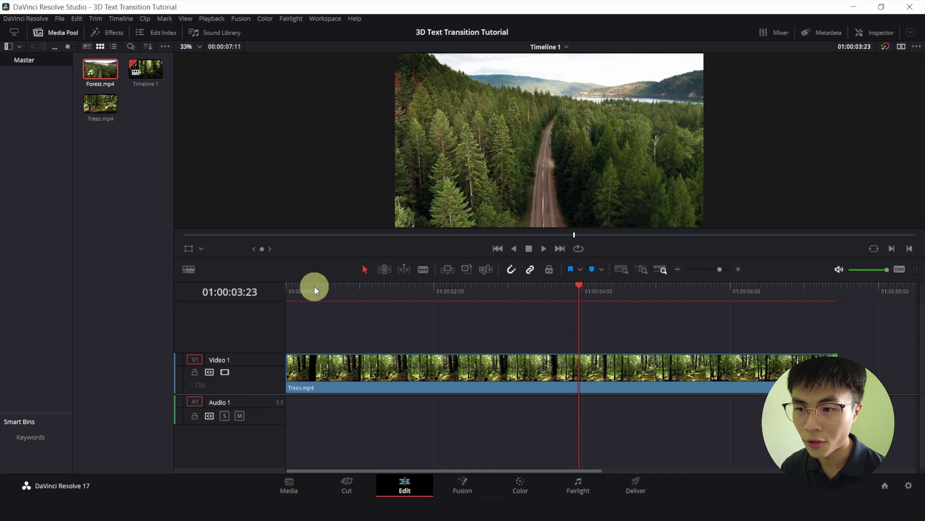
left_click_drag(314, 286, 274, 293)
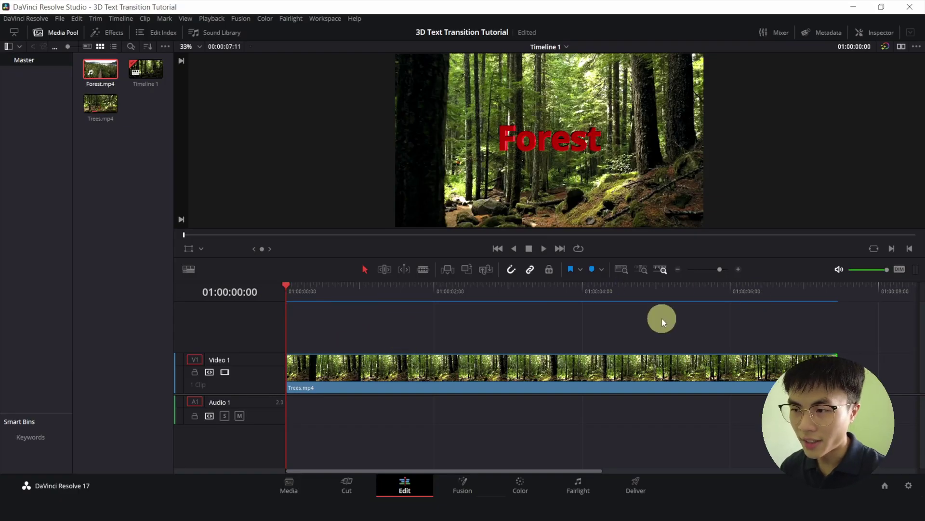
key("ctrl+f")
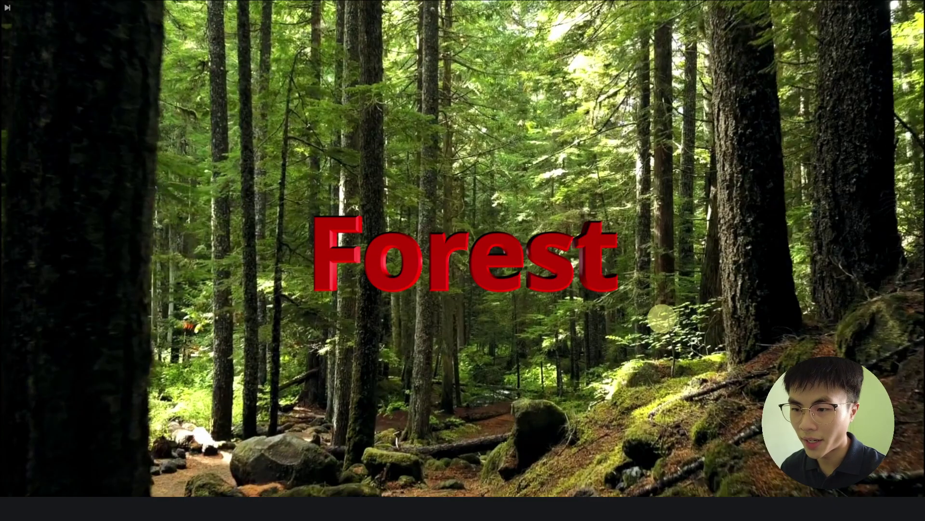